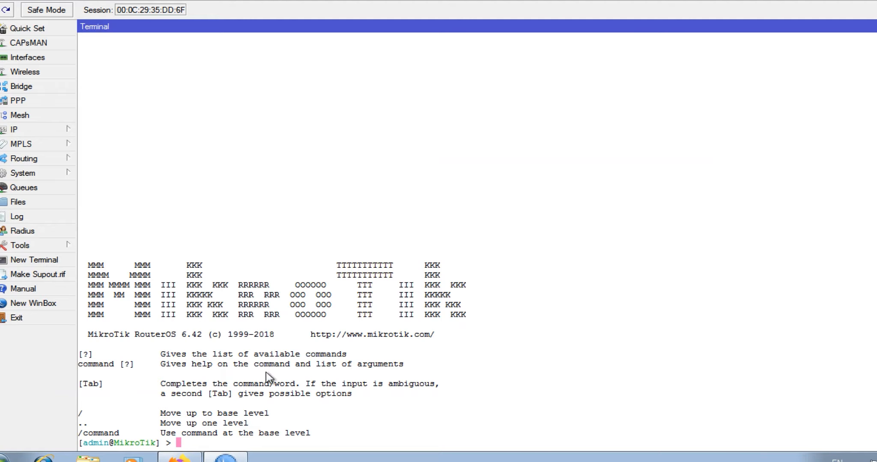
Step: Ping google.com from the router terminal and stop it after a few replies
type("ing google.com")
key("Return")
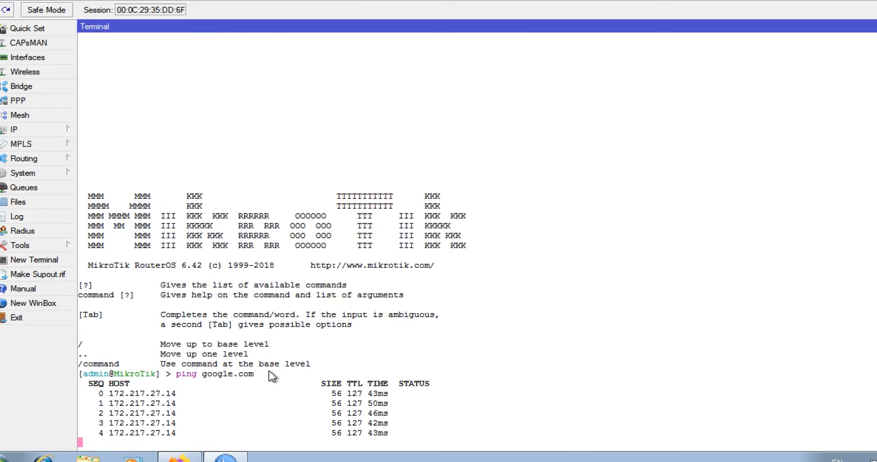
key("ctrl+c")
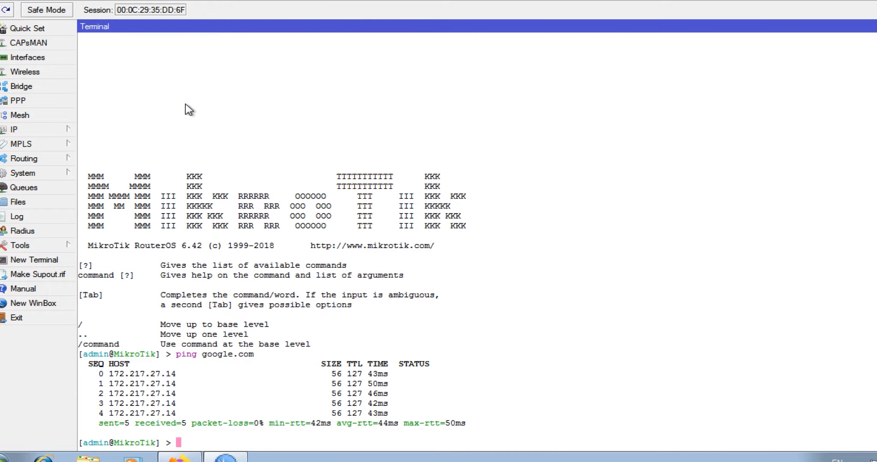
left_click(874, 1)
right_click(351, 121)
left_click(381, 161)
left_click(226, 458)
left_click(225, 458)
left_click(180, 458)
left_click(180, 458)
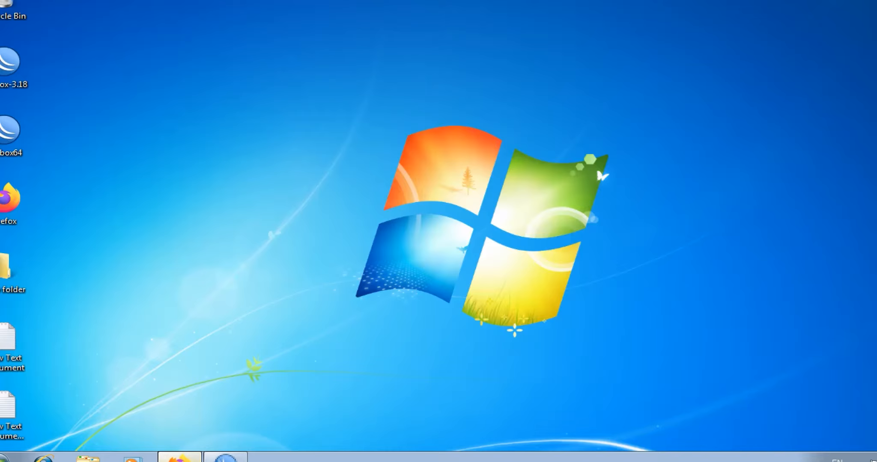
left_click(181, 459)
left_click(225, 458)
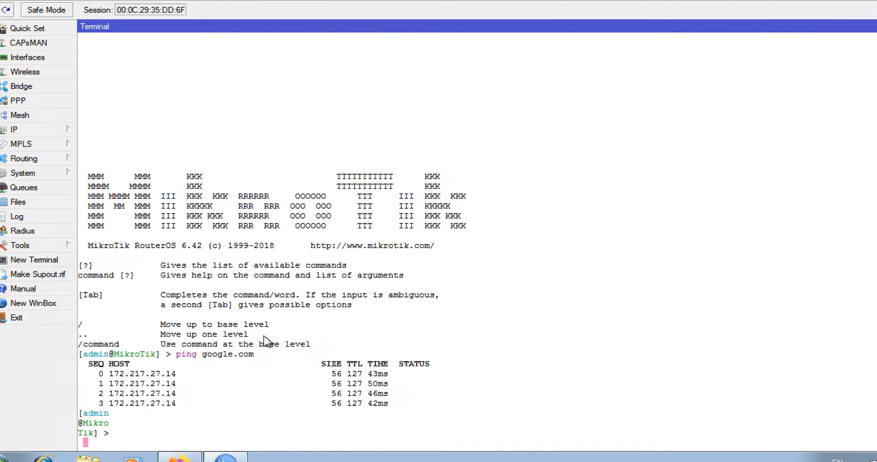
Step: Examine the router's IP address list, including the details of the 192.168.137.2/24 entry
left_click(20, 129)
left_click(107, 136)
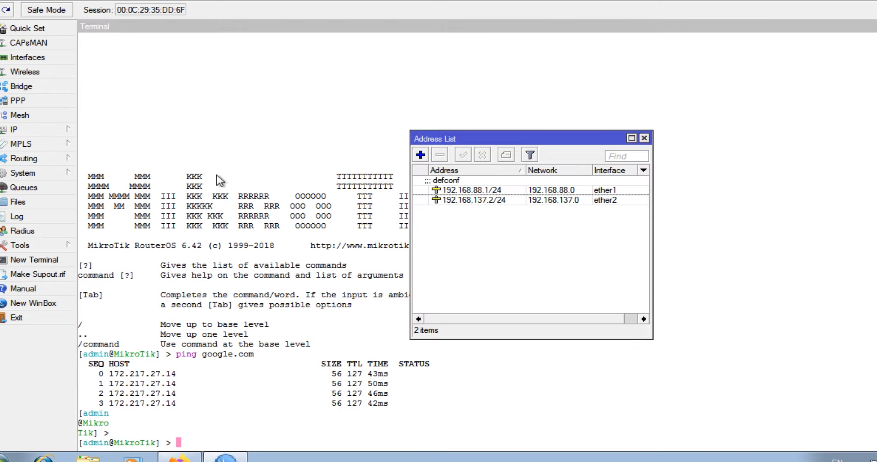
left_click(469, 192)
left_click(467, 201)
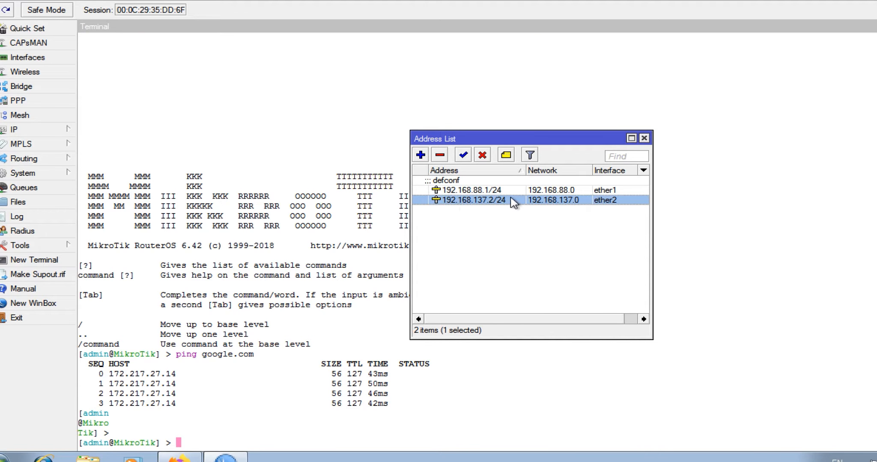
left_click(491, 190)
left_click(580, 201)
double_click(476, 202)
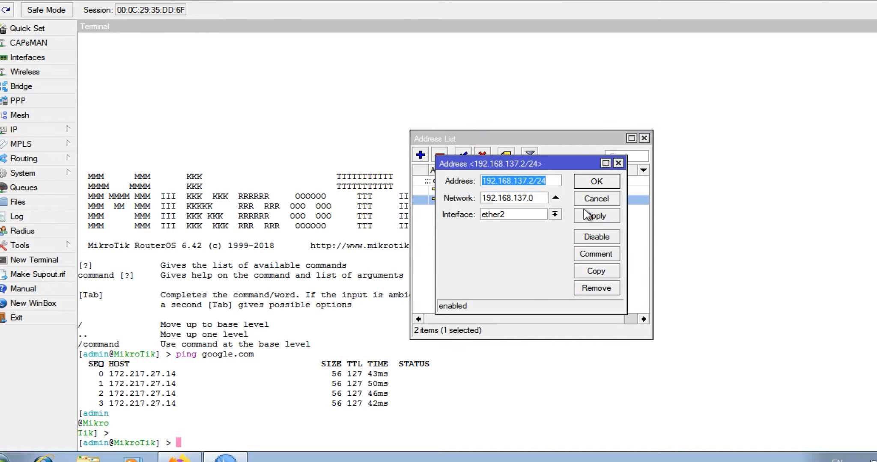
left_click(595, 200)
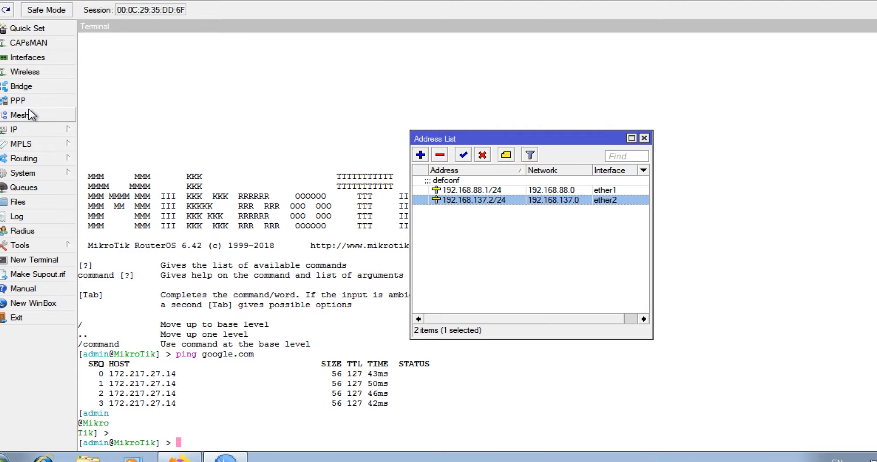
Step: Recheck the interface assignment of the 192.168.137.2/24 address and view the IP address list again
left_click(27, 132)
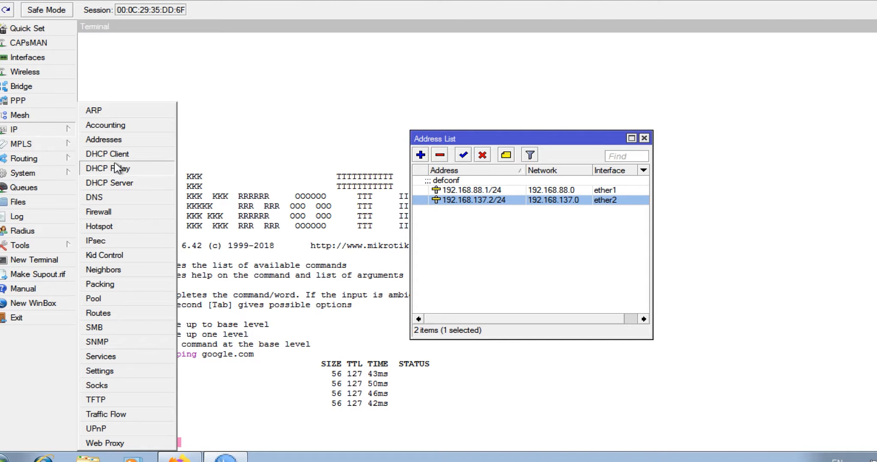
left_click(114, 141)
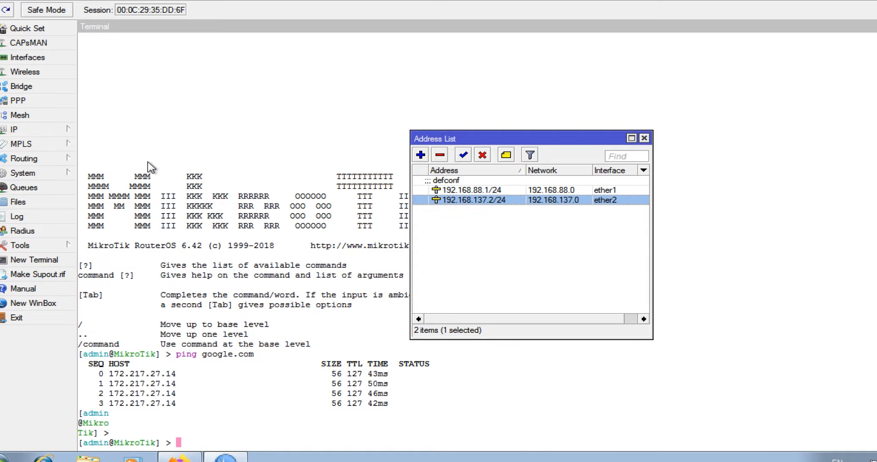
double_click(463, 208)
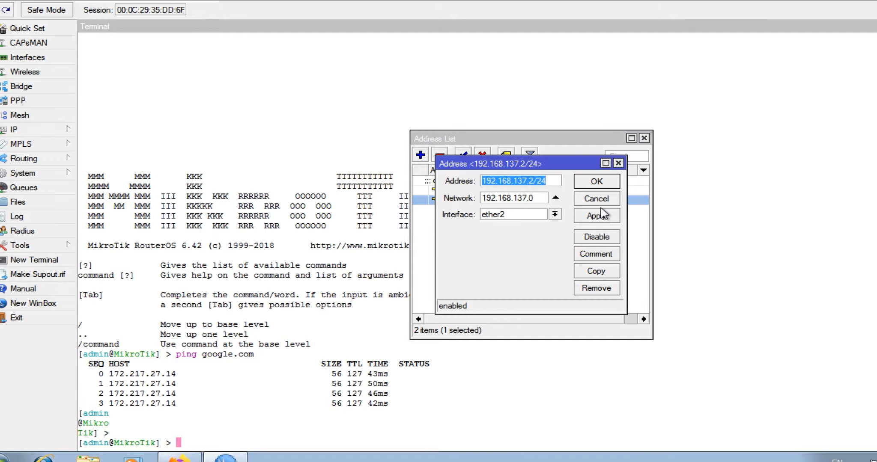
left_click(522, 216)
left_click(520, 215)
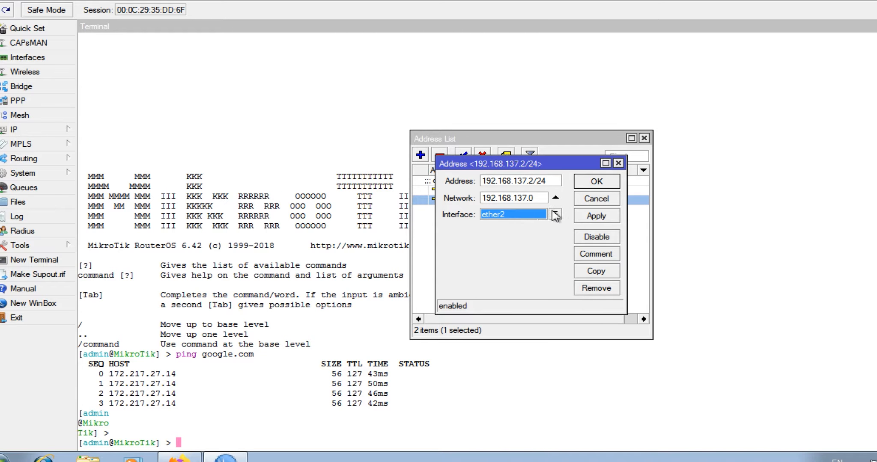
left_click(601, 201)
double_click(628, 202)
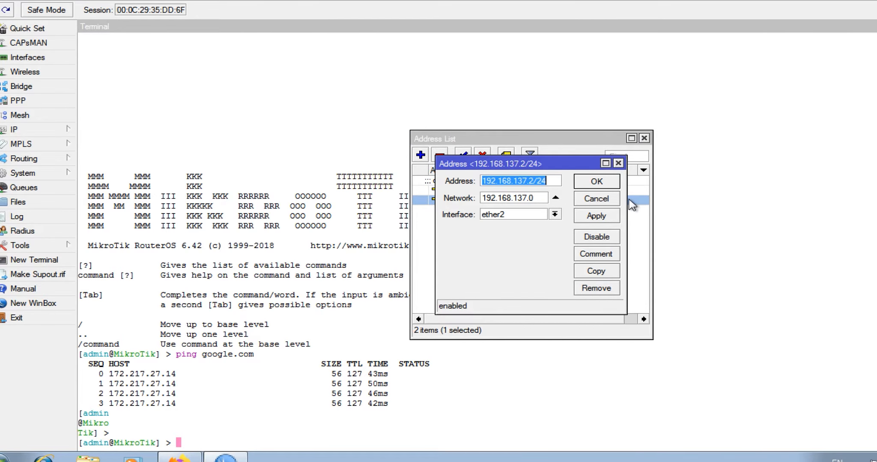
left_click(639, 180)
left_click(643, 138)
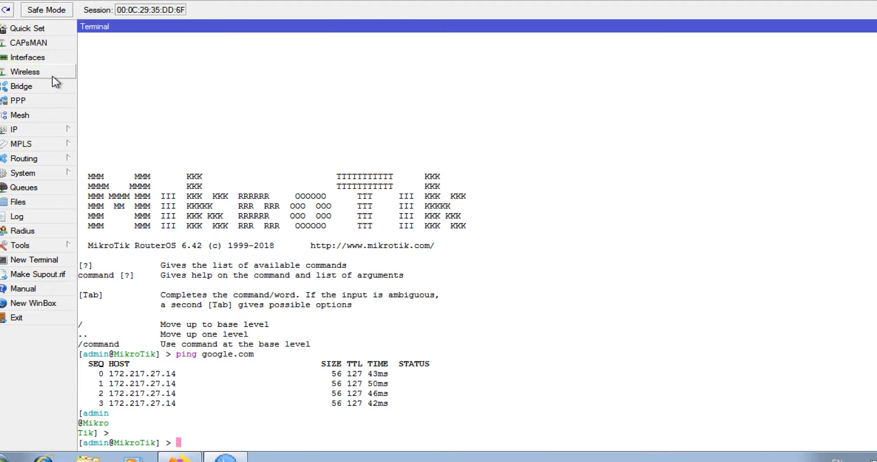
left_click(46, 131)
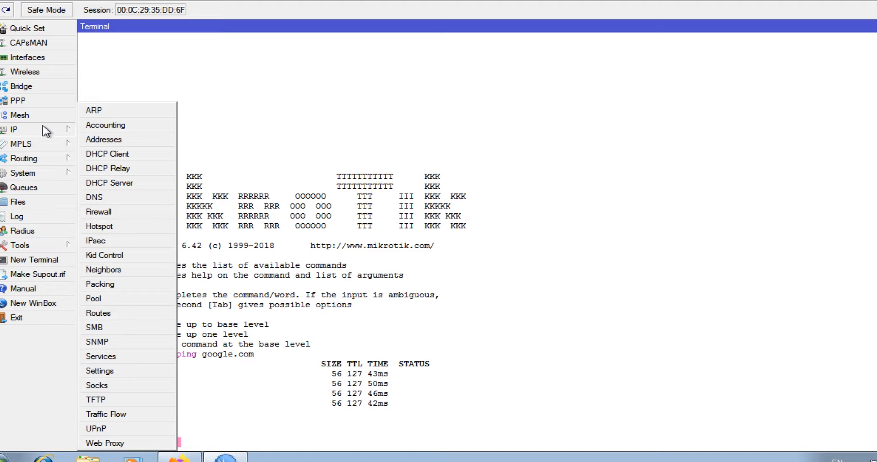
left_click(101, 144)
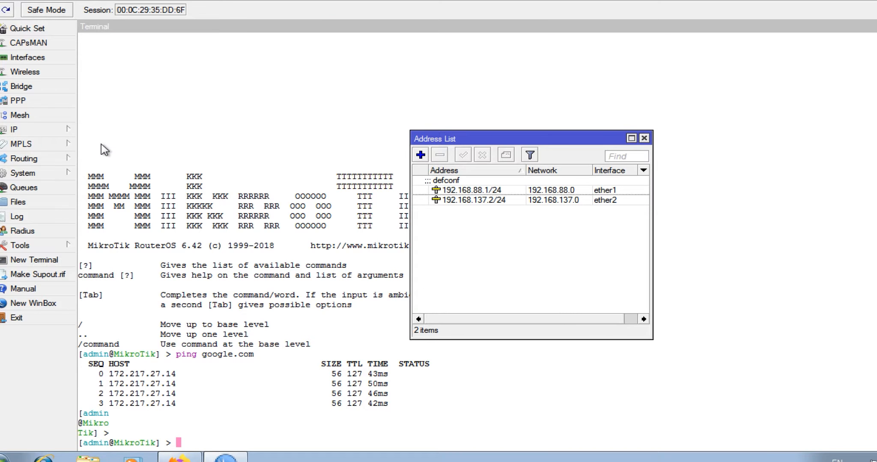
Step: Rename the ether2 interface as ether2-WAN and apply the change
left_click(39, 57)
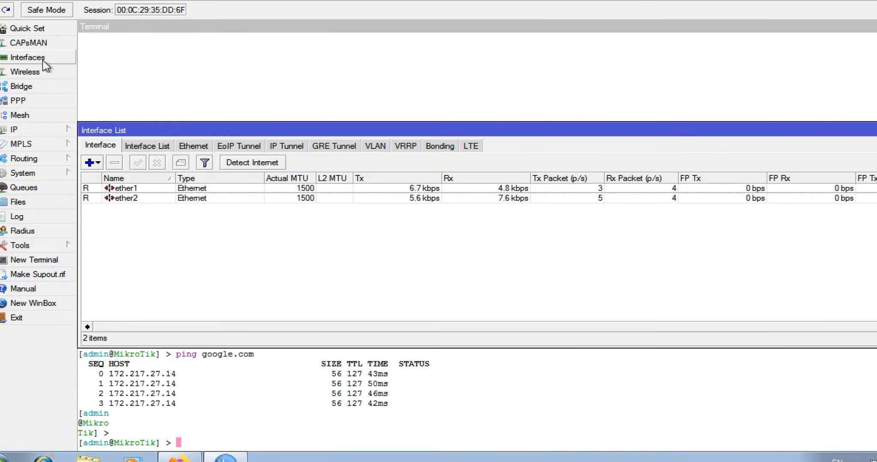
left_click(133, 200)
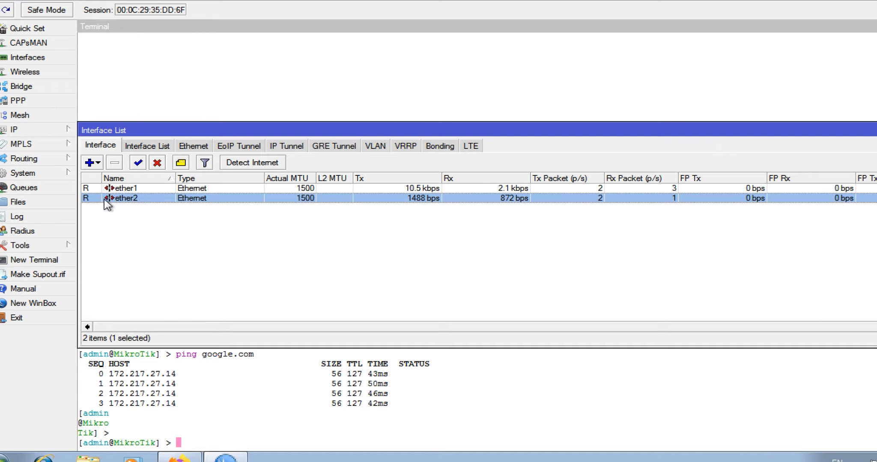
double_click(127, 201)
left_click(497, 122)
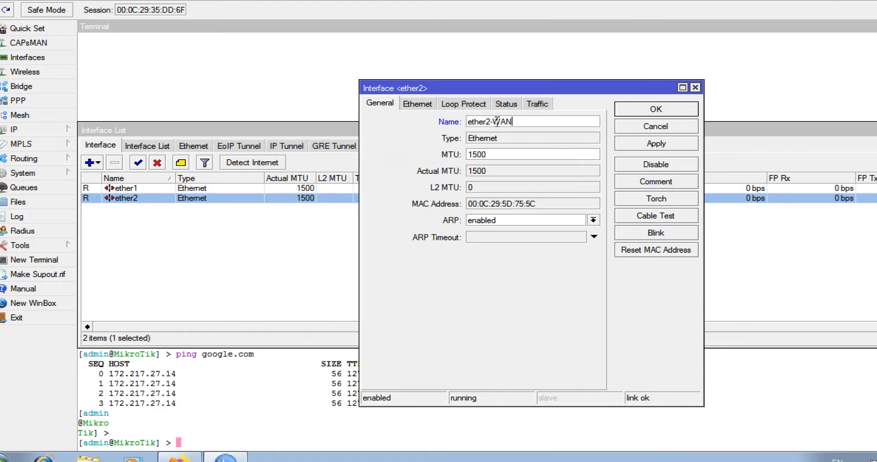
left_click(648, 144)
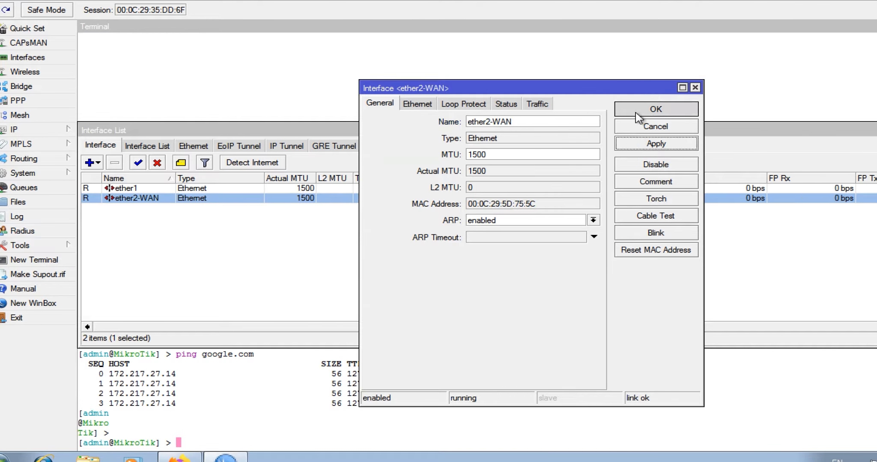
left_click(640, 114)
Step: Rename the ether1 interface as ether1-LAN and apply the change
double_click(137, 188)
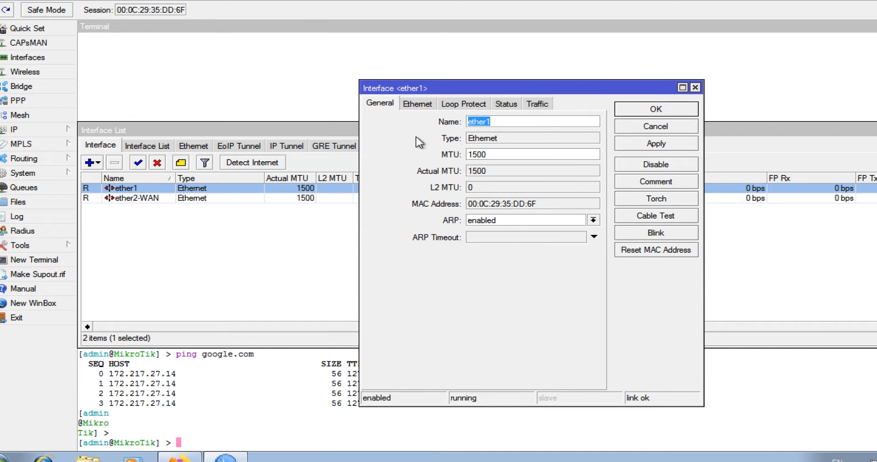
left_click(492, 123)
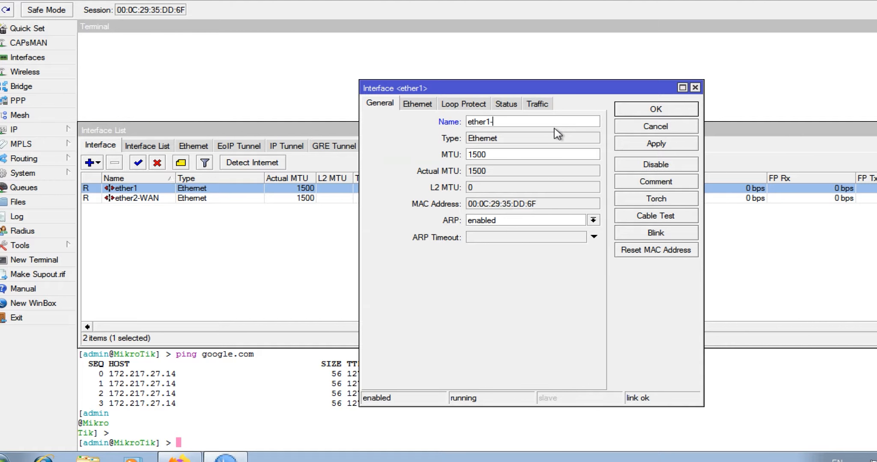
left_click(658, 145)
left_click(656, 112)
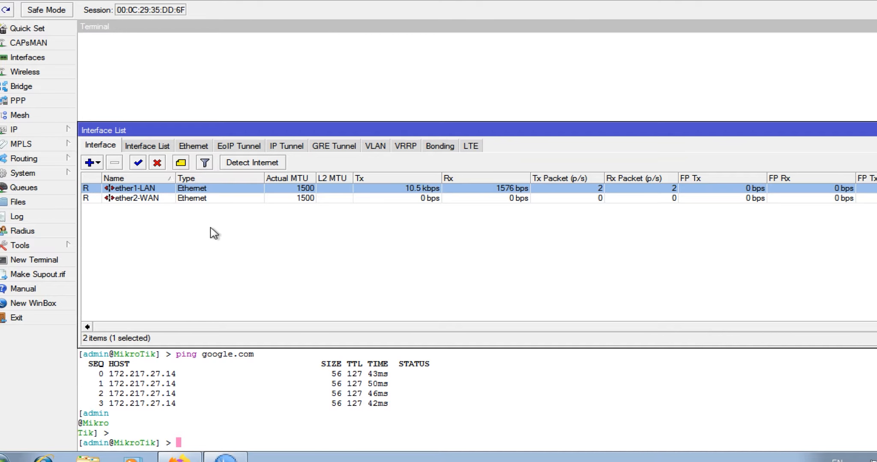
Step: Examine the configured IP pools and the details of dhcp_pool1
left_click(47, 130)
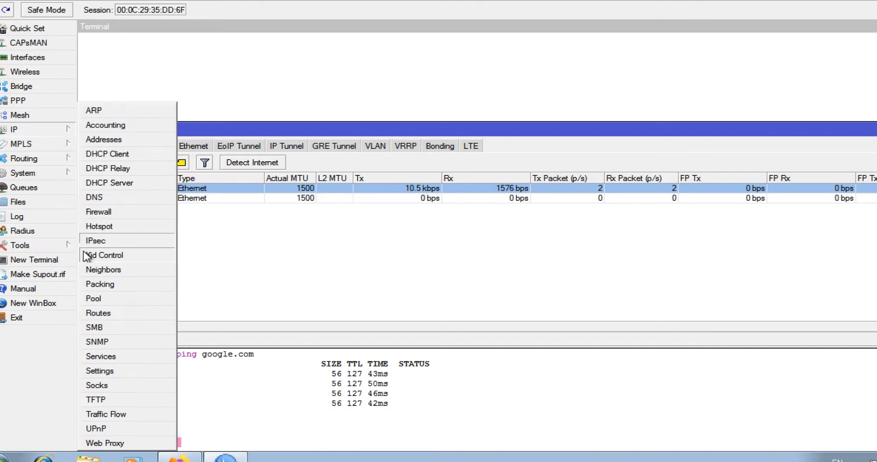
left_click(170, 298)
left_click(199, 119)
double_click(202, 120)
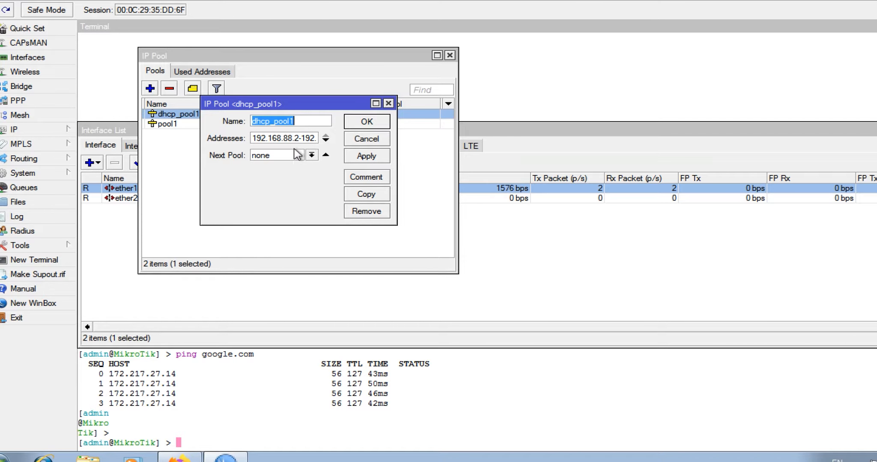
left_click(371, 139)
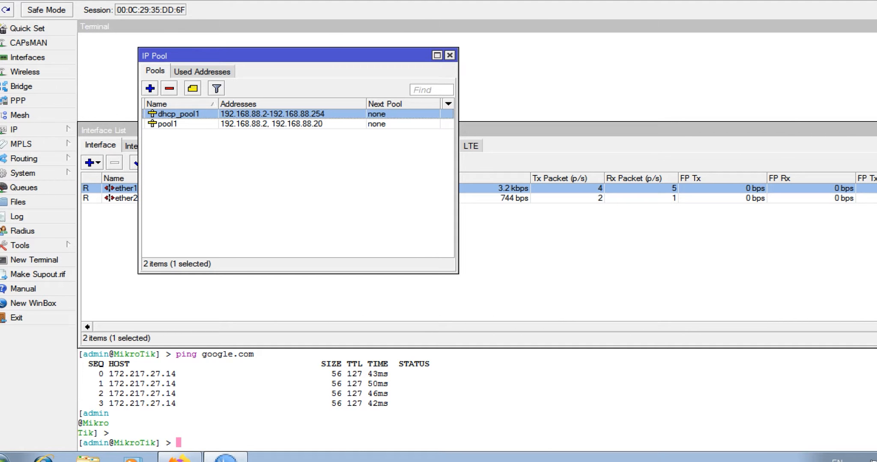
Step: Run ipconfig/all in a Windows Command Prompt, review the Local Area Connection's settings, and close the prompt
key("super+r")
key("Return")
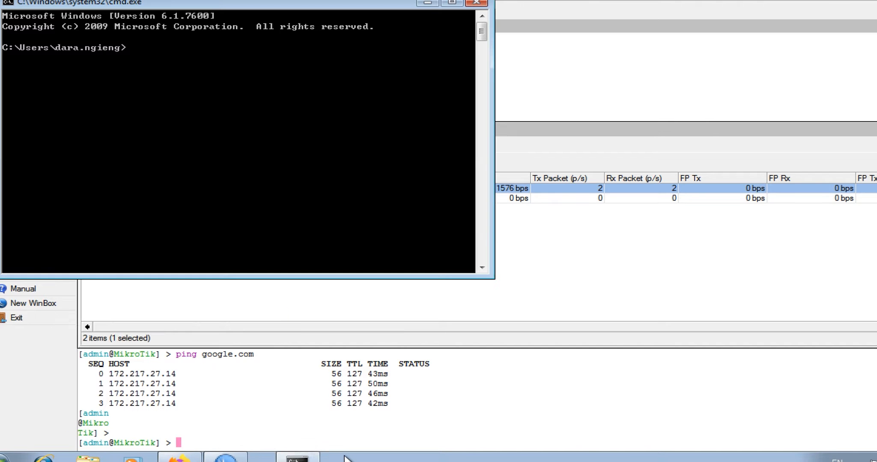
type("ipcon")
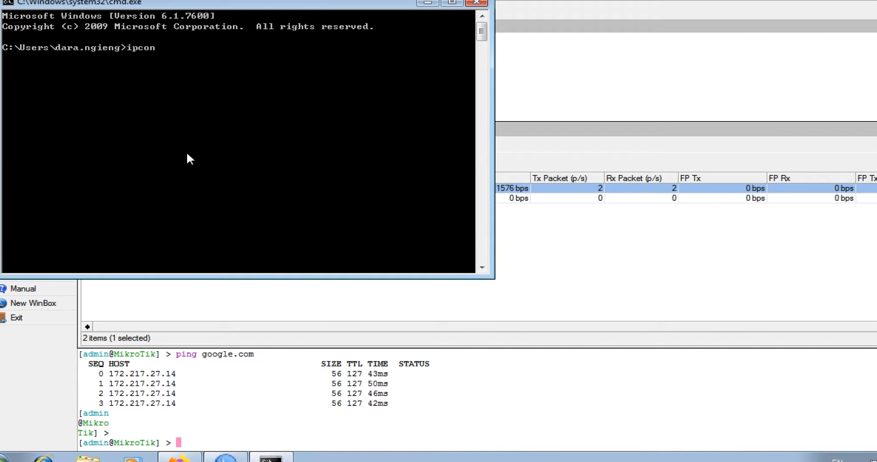
type("fig/all")
key("Return")
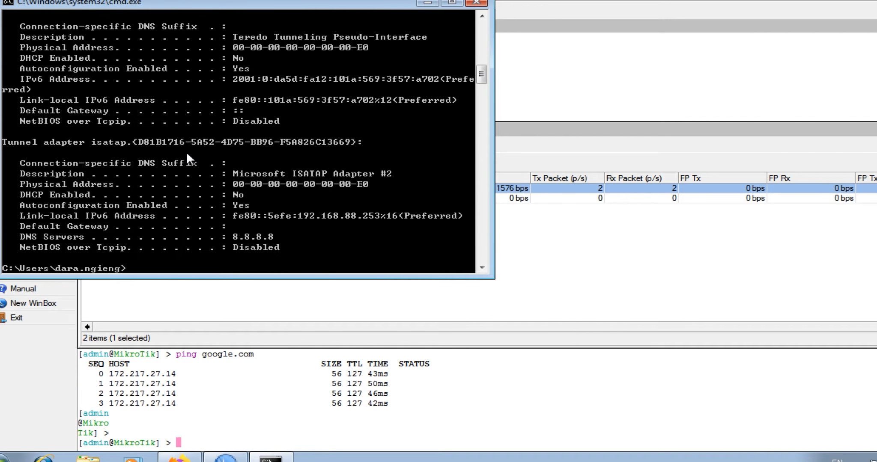
scroll(208, 148, "up", 3)
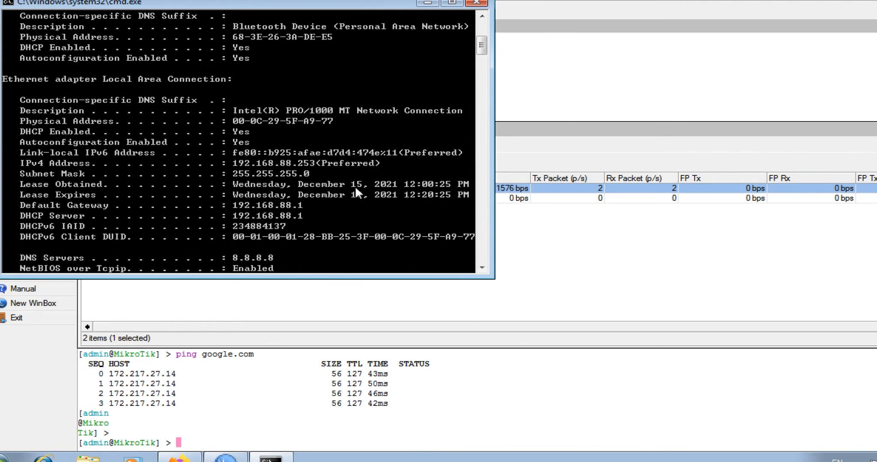
left_click(476, 3)
Step: Create a router backup named Mybackuptest, filling in the backup password and enabling Don't Encrypt, and close the file list
left_click(23, 174)
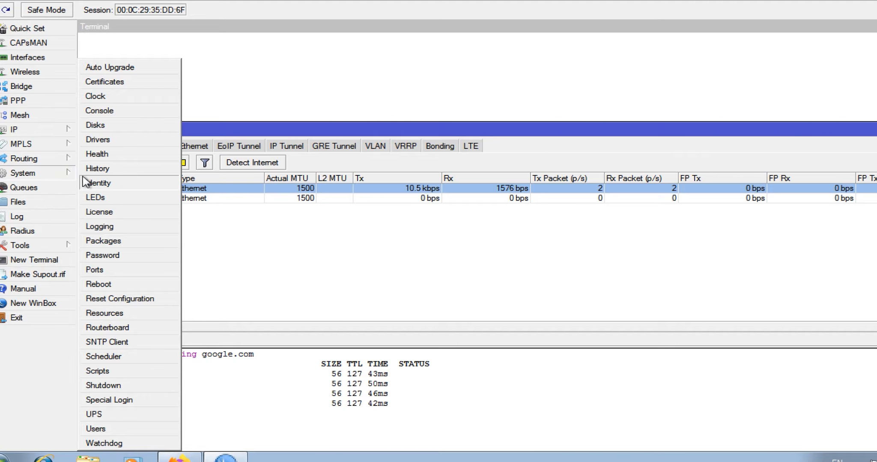
left_click(38, 203)
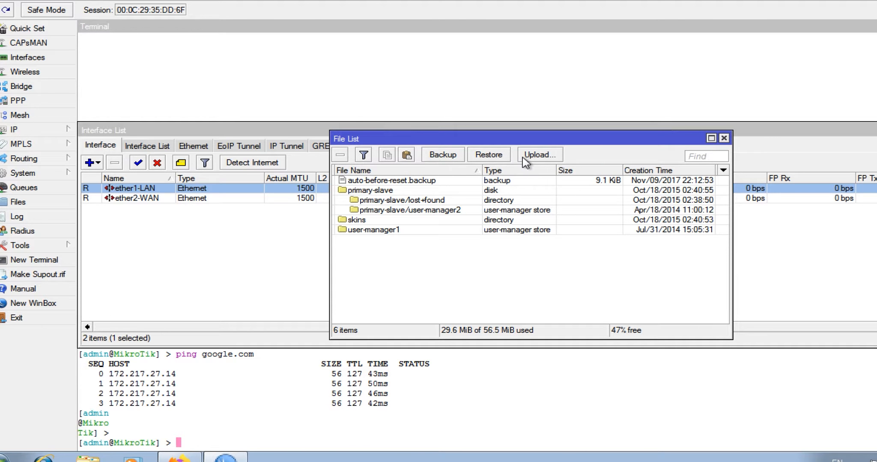
left_click(452, 159)
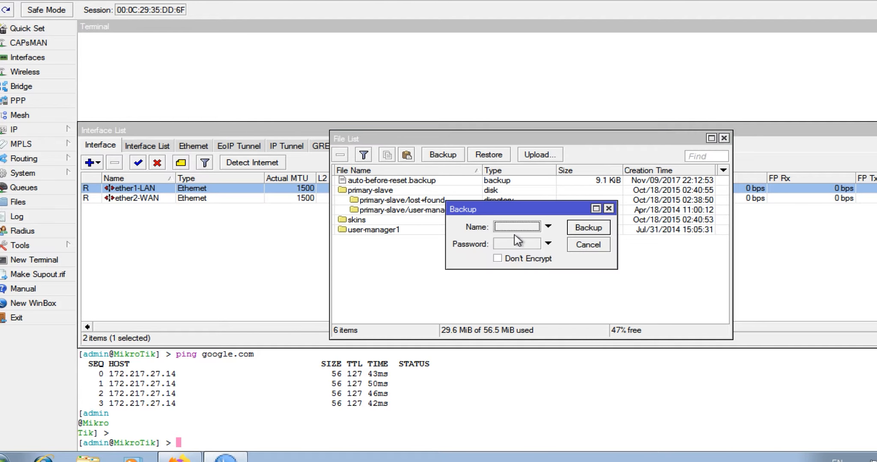
left_click(548, 226)
type("Mybackup")
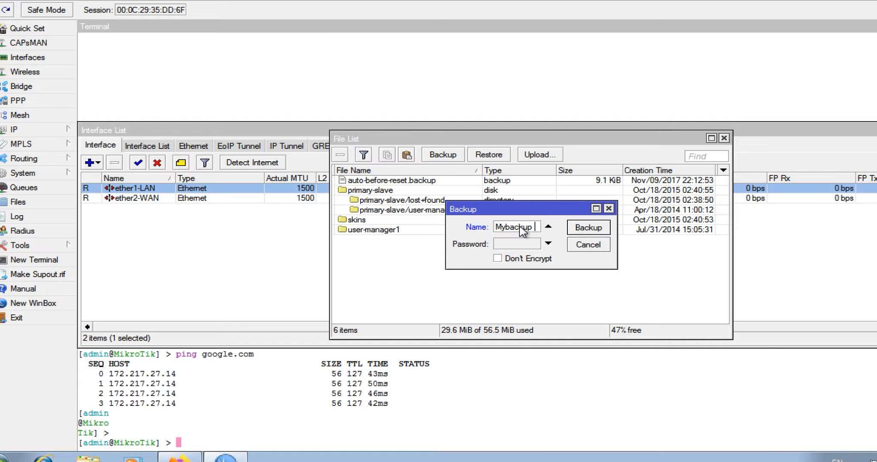
type("te")
left_click(523, 245)
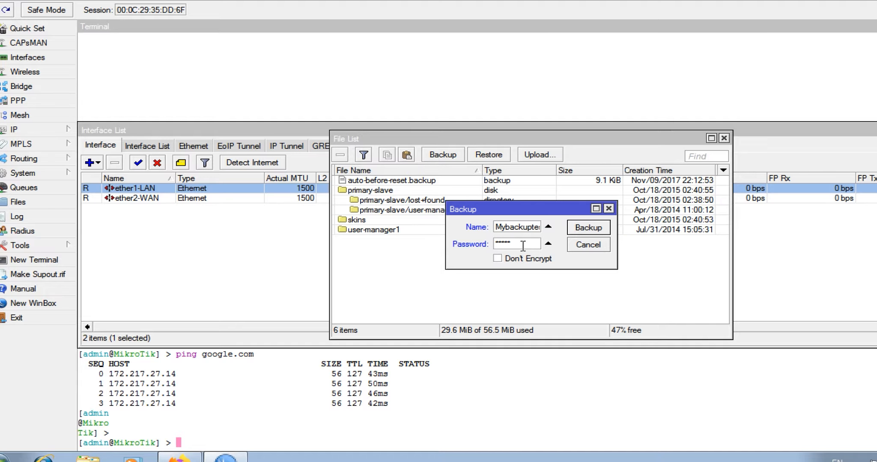
left_click(497, 259)
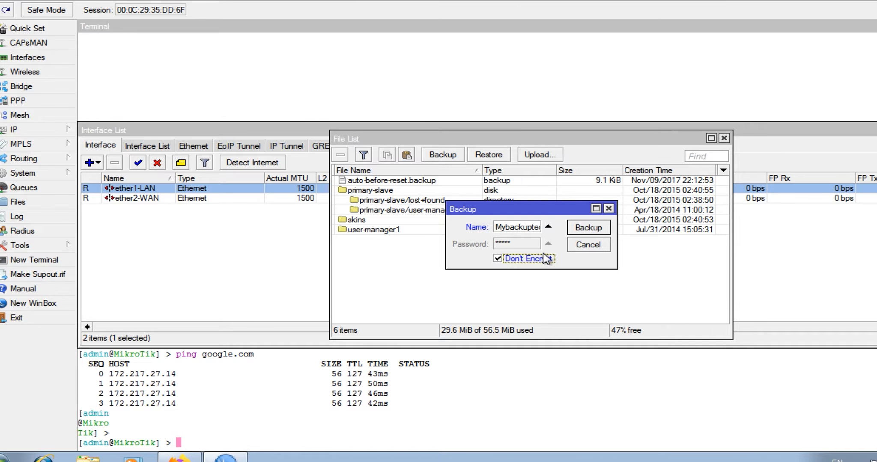
left_click(586, 229)
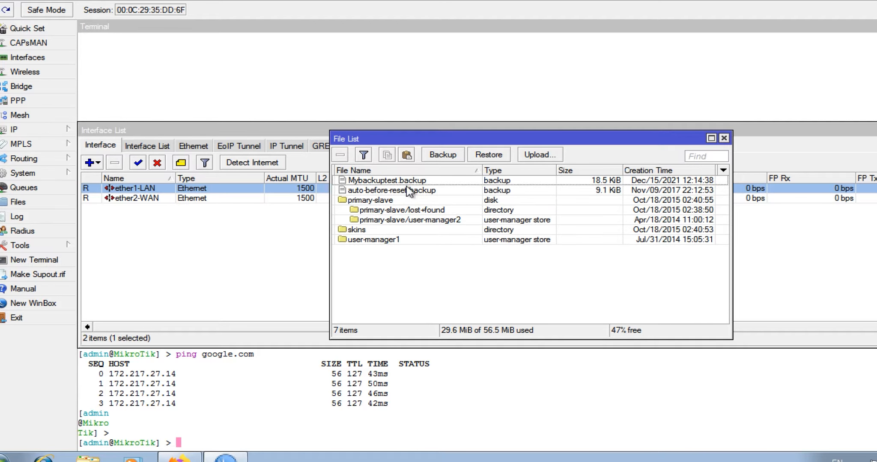
left_click(393, 182)
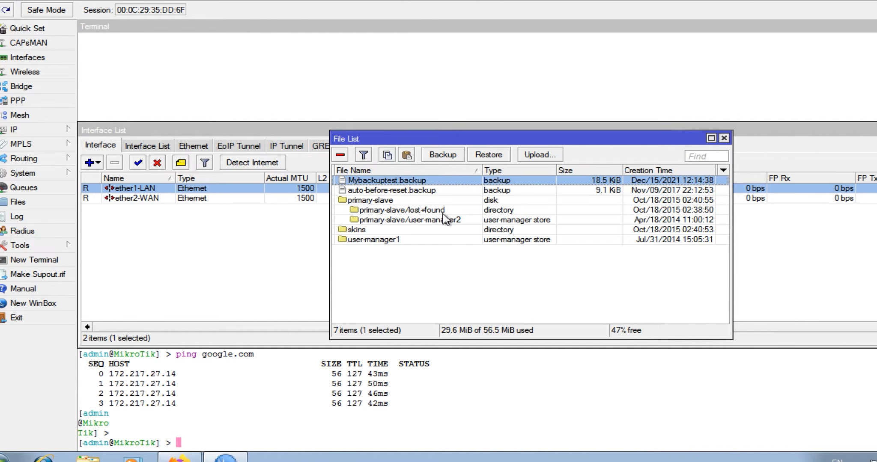
left_click(724, 138)
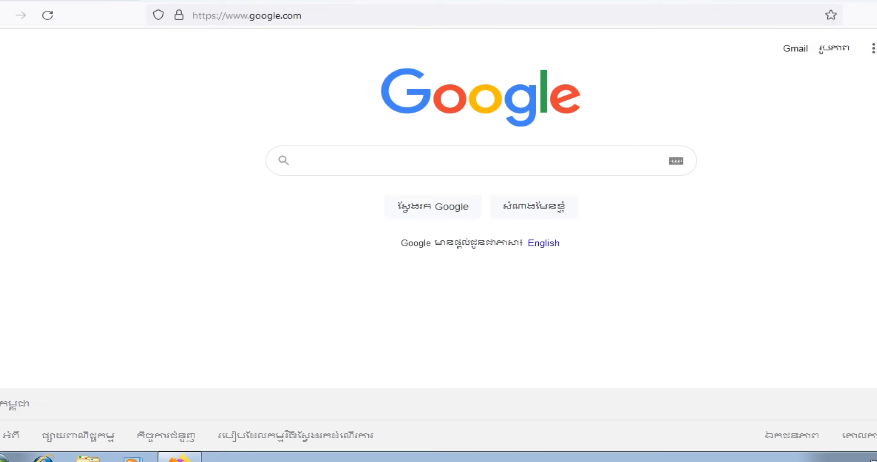
Step: Search Google in the web browser for "back up mikrotik"
left_click(433, 167)
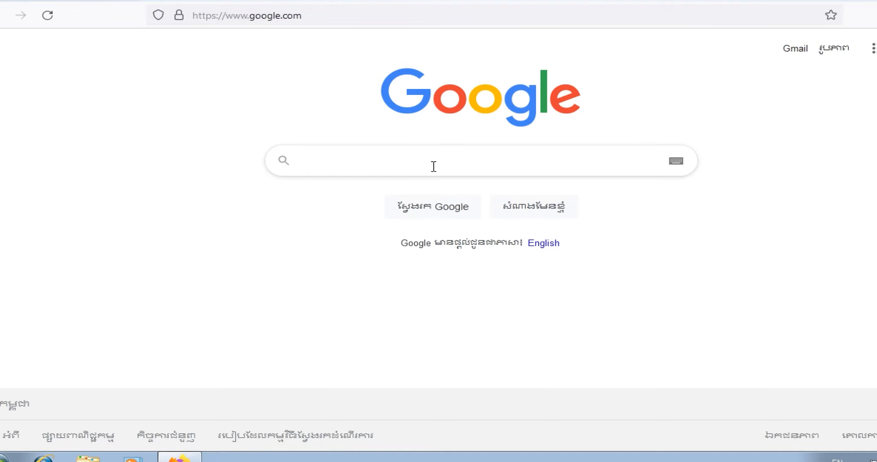
type("back")
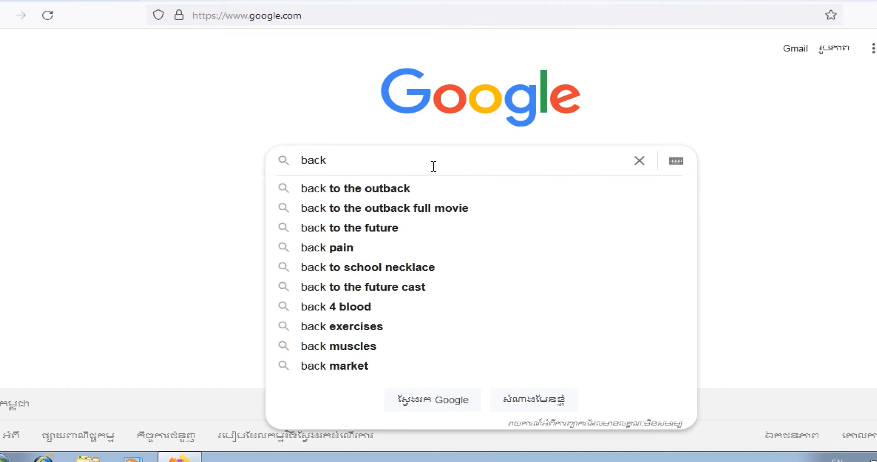
type(" up mik")
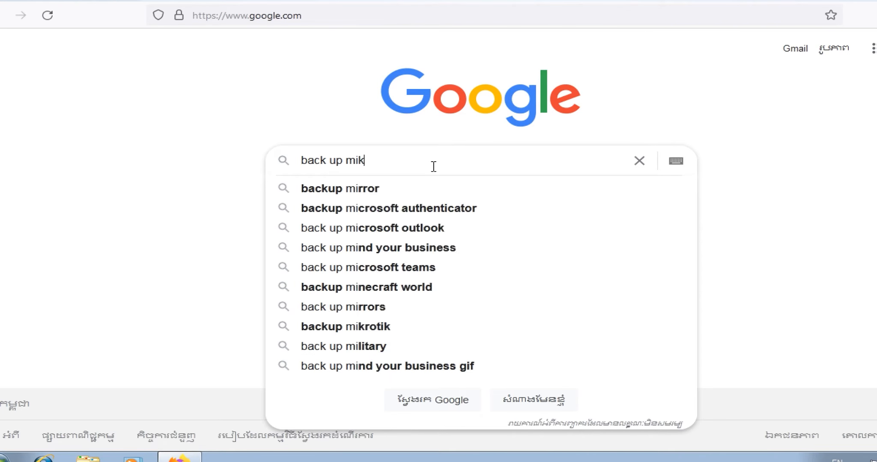
type("rotik")
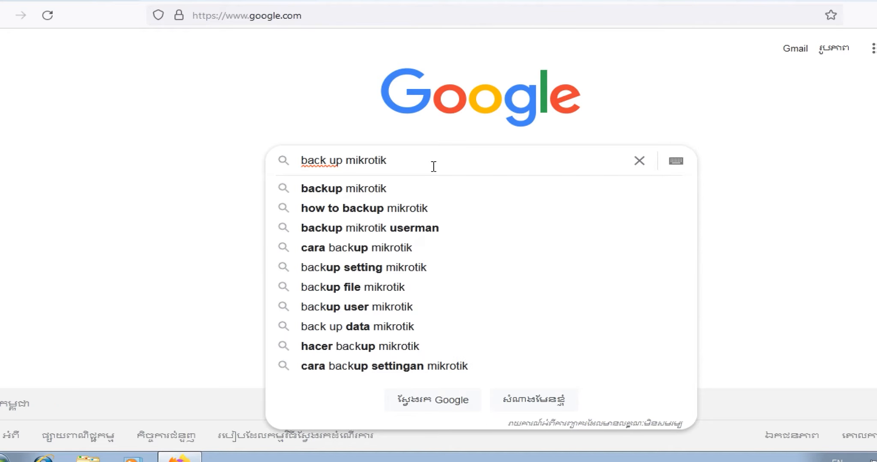
key("Return")
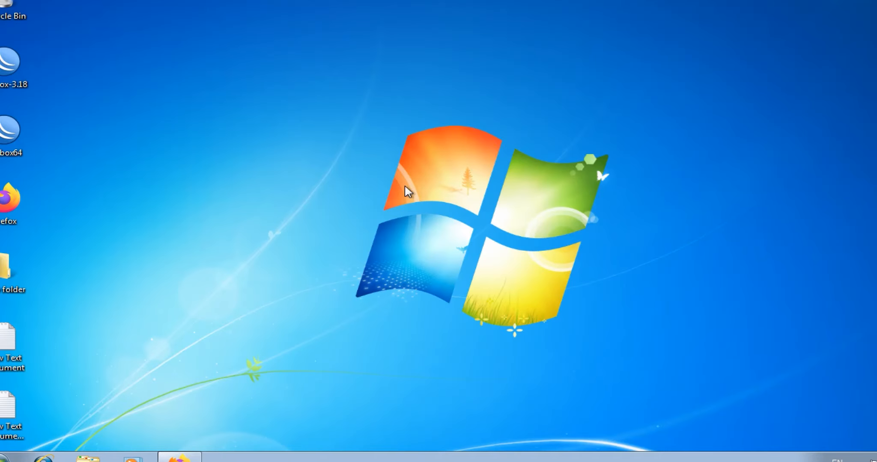
Step: Refresh the Windows desktop, launch WinBox 3.18, and connect to the router as admin
right_click(152, 149)
left_click(182, 187)
double_click(7, 81)
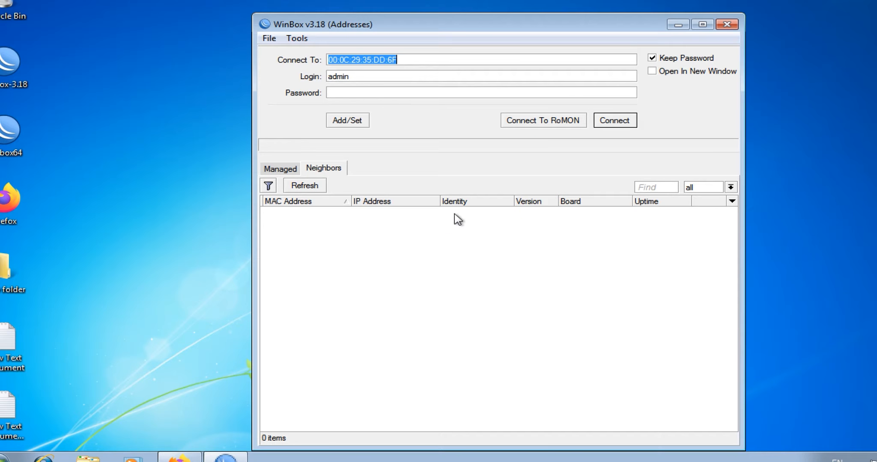
left_click(624, 126)
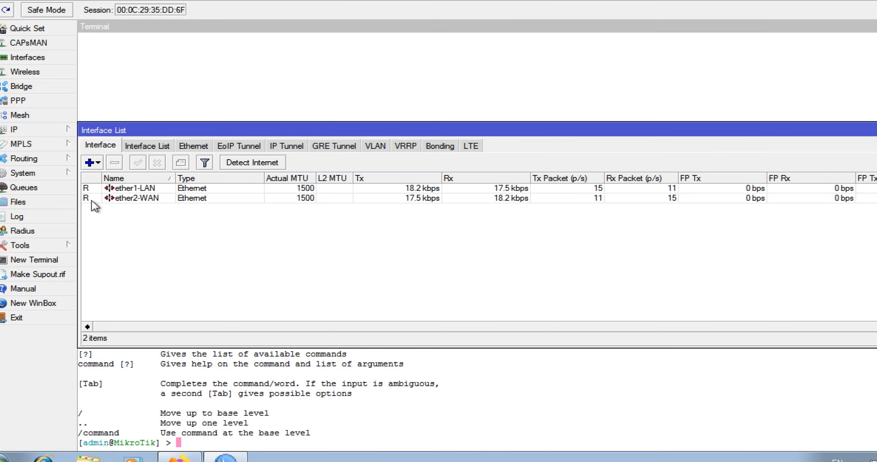
left_click(42, 174)
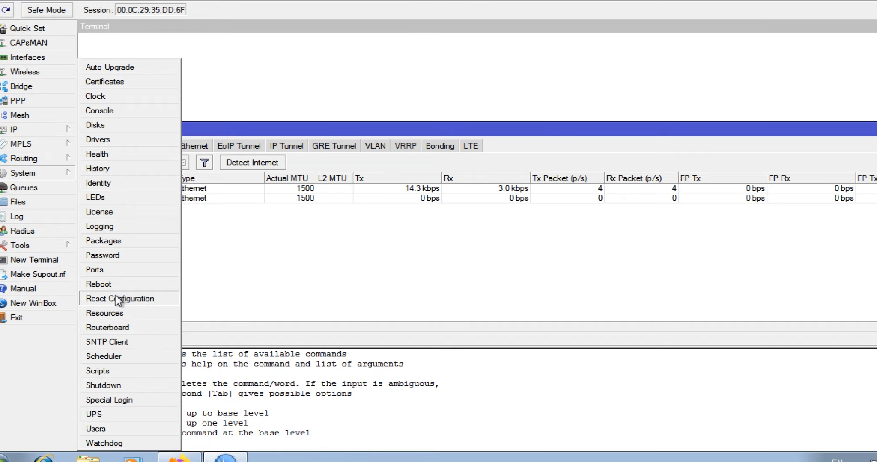
left_click(137, 298)
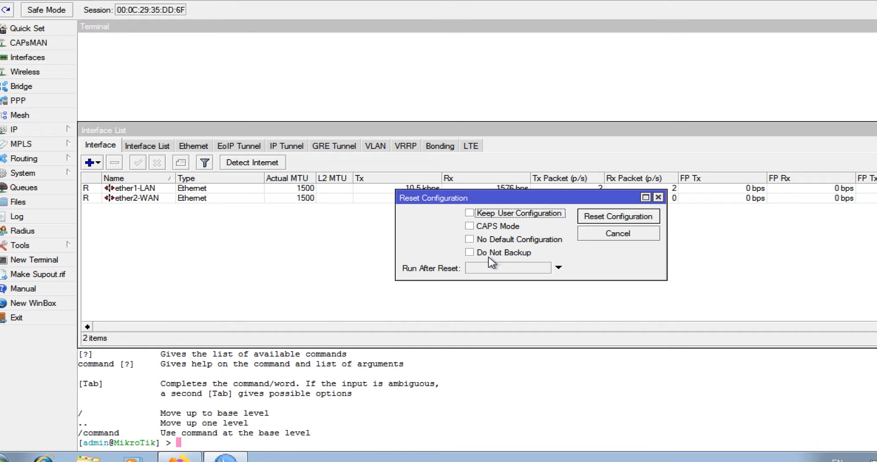
left_click(610, 236)
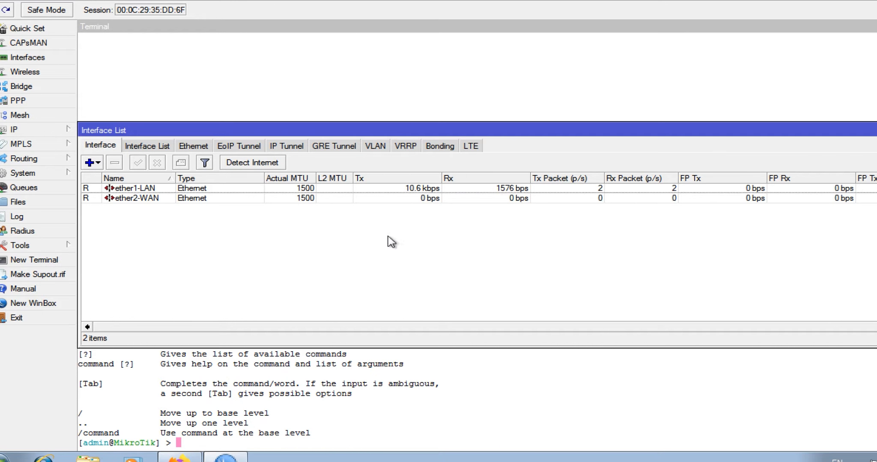
Step: Copy Mybackuptest.backup from the router's file list to the Windows desktop
left_click(47, 202)
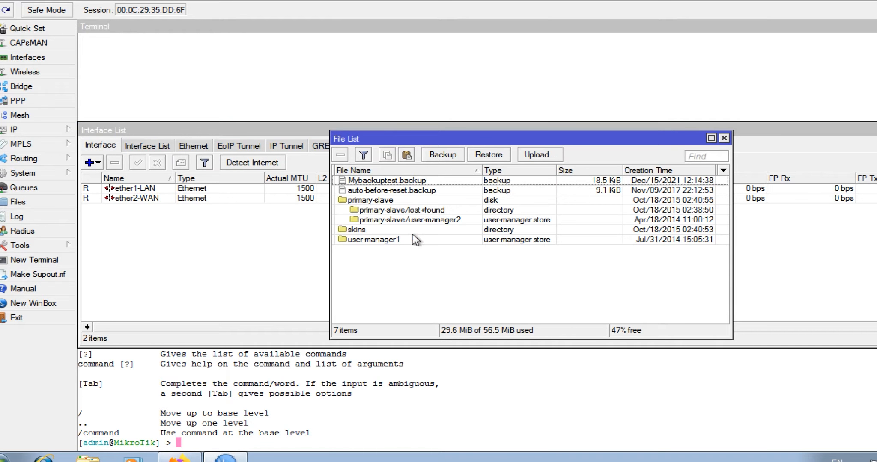
right_click(375, 184)
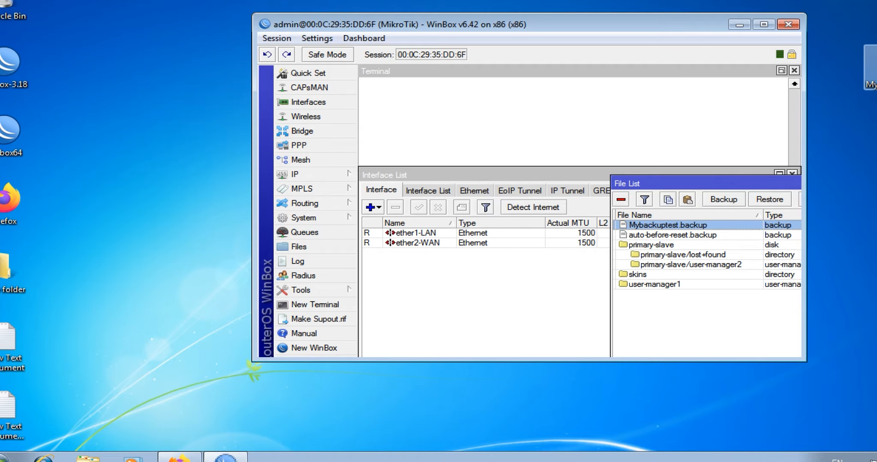
left_click(766, 26)
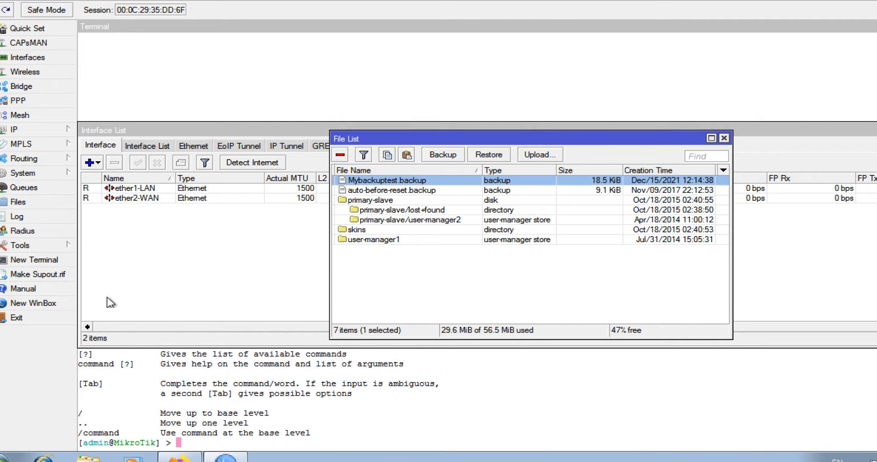
Step: Reset the router's configuration with all reset options left unchecked and confirm the reboot
mouse_move(26, 173)
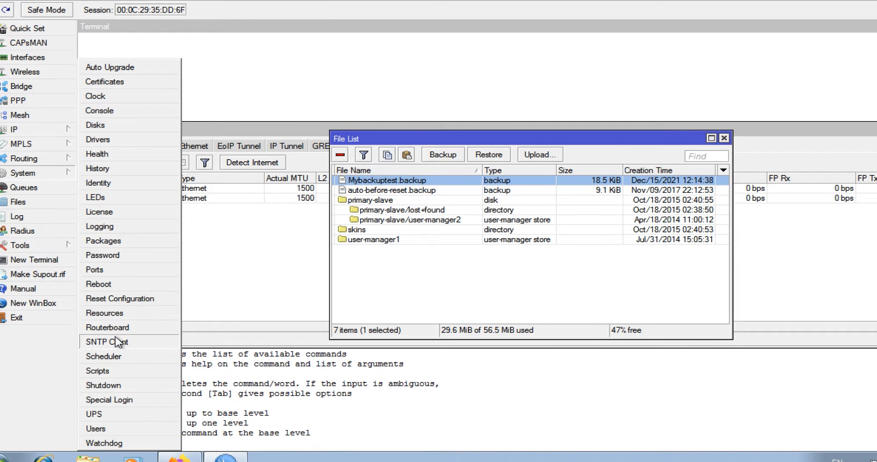
left_click(122, 299)
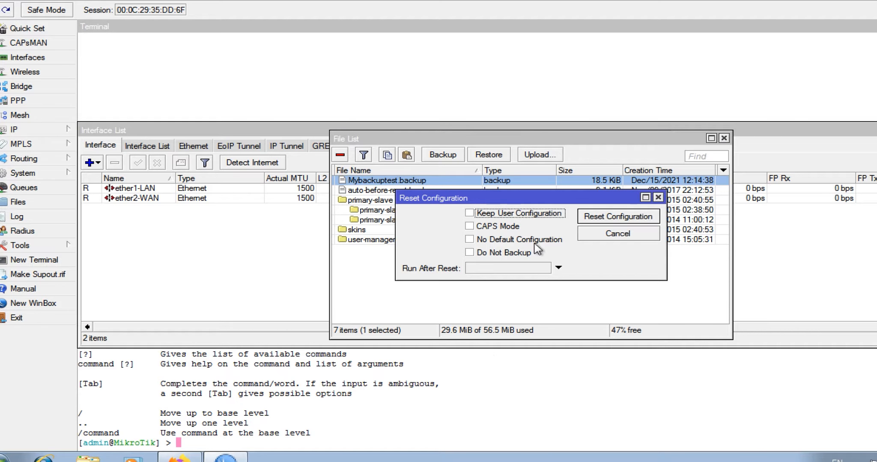
left_click(602, 217)
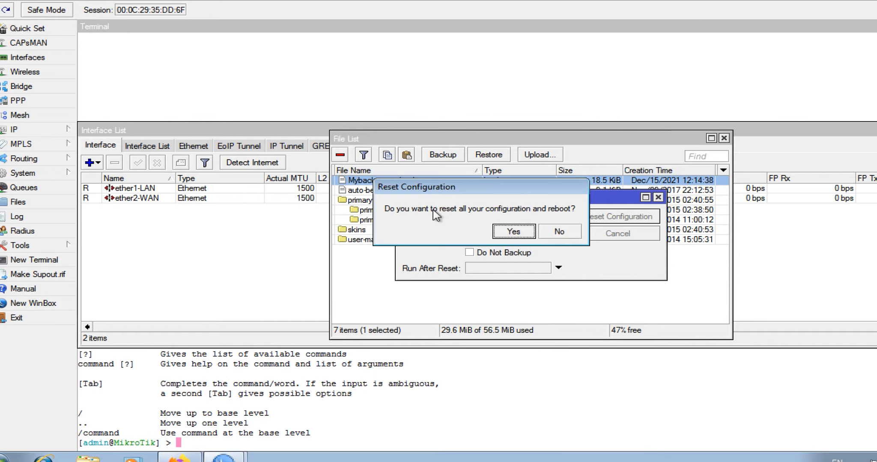
left_click(514, 231)
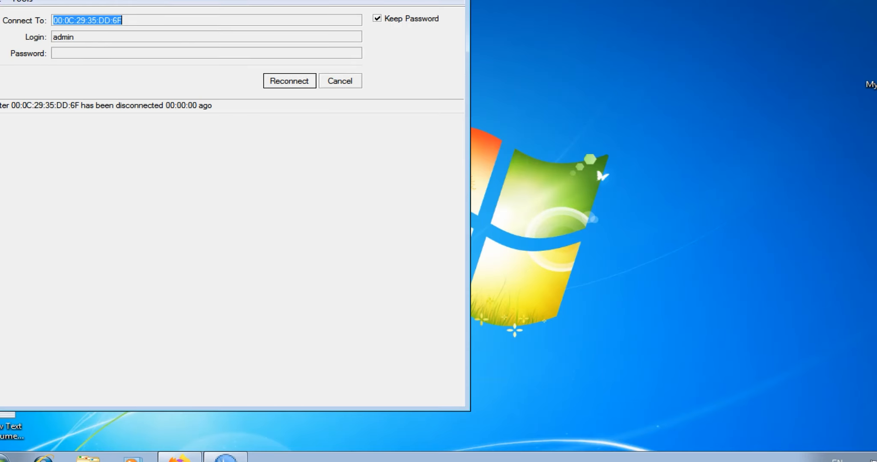
Step: Try to reconnect to the rebooting router, check the managed and neighbor lists, and close WinBox
left_click_drag(378, 3, 528, 25)
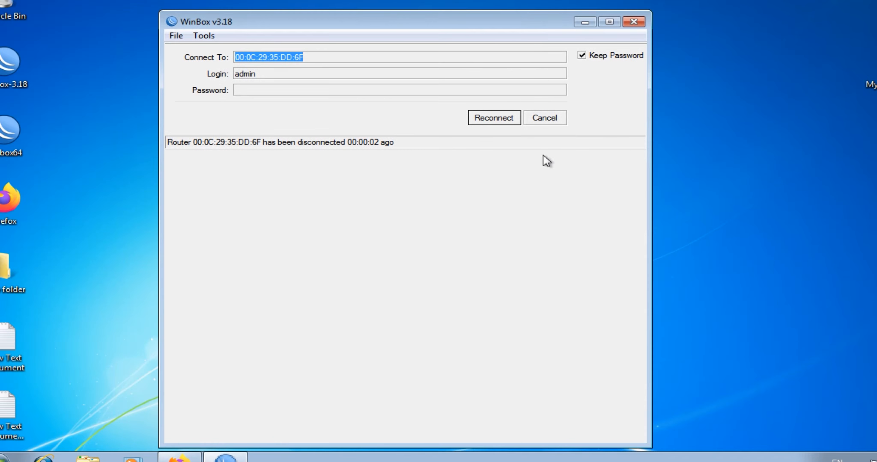
left_click(488, 119)
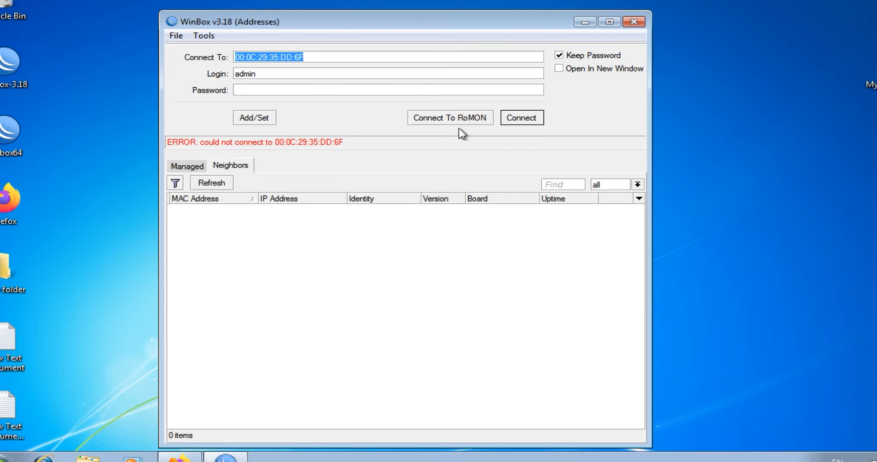
left_click(195, 166)
left_click(228, 166)
left_click(189, 167)
left_click(235, 167)
left_click(192, 168)
left_click(237, 167)
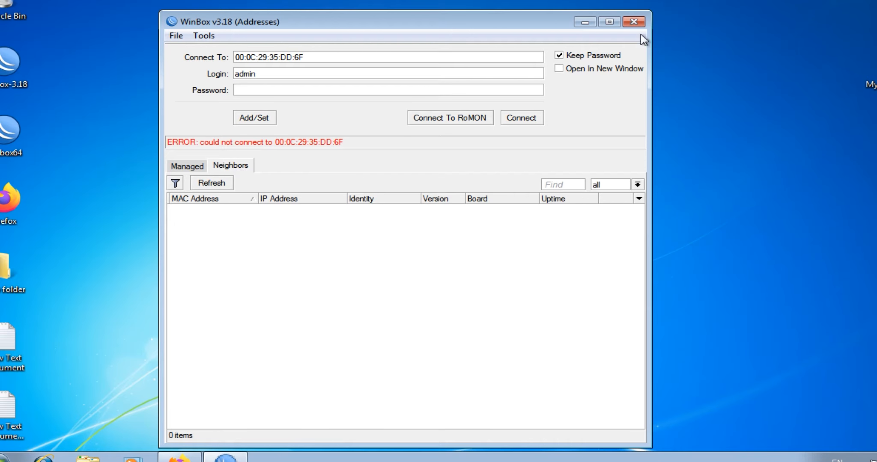
left_click(633, 21)
right_click(267, 107)
left_click(295, 145)
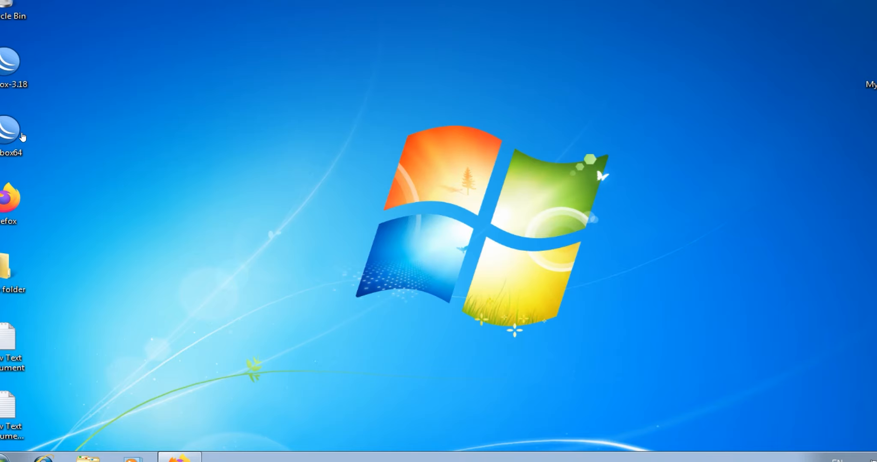
left_click(11, 68)
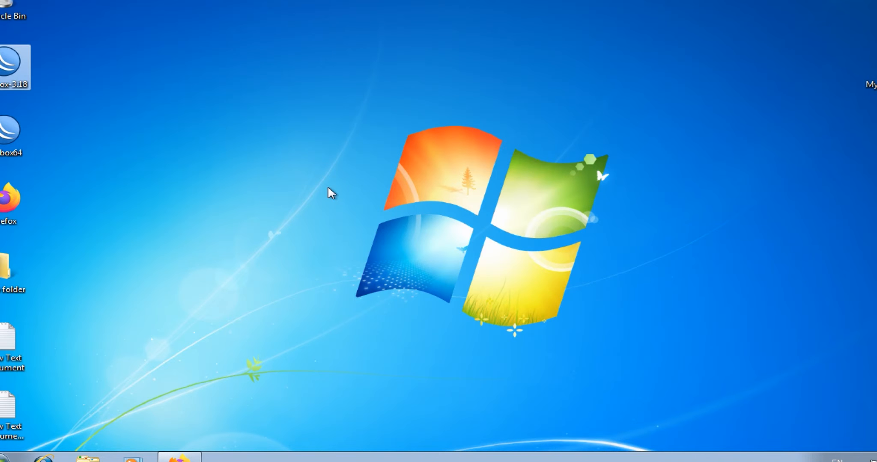
right_click(305, 125)
left_click(336, 162)
right_click(330, 146)
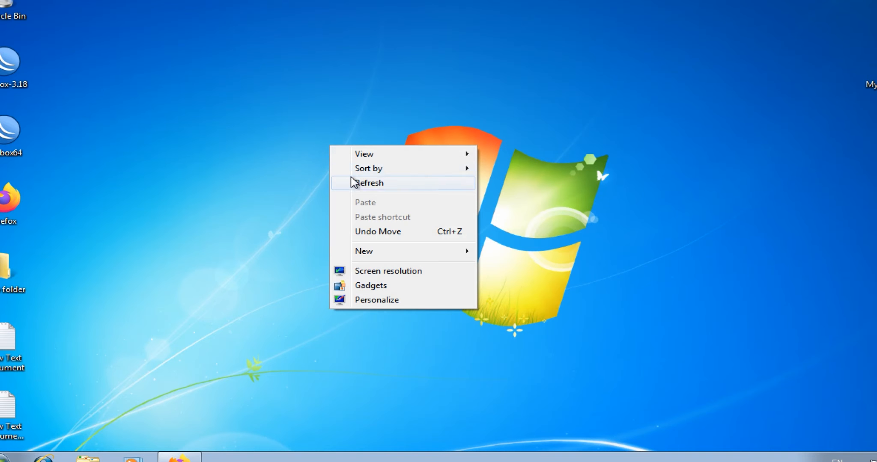
left_click(351, 182)
right_click(280, 134)
left_click(322, 173)
Step: Launch WinBox 3.18, connect to the discovered neighbor 00:0C:29:5D:75:52 as admin, and dismiss the default configuration notice
double_click(11, 65)
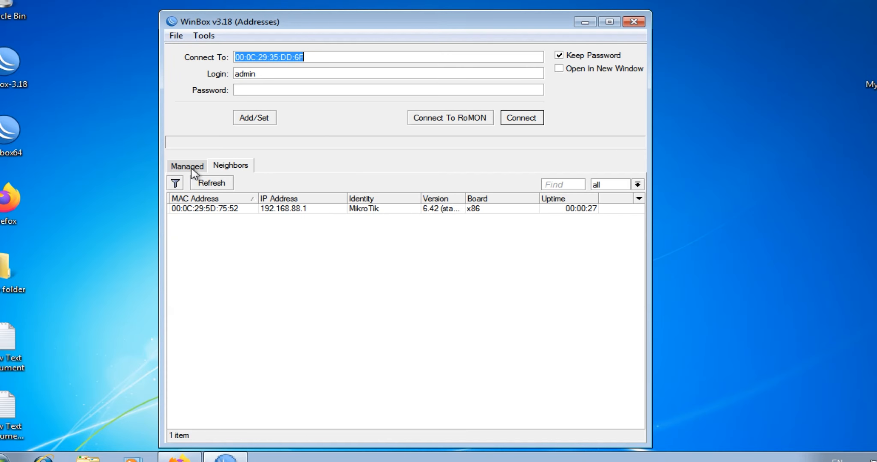
left_click(242, 209)
left_click(519, 119)
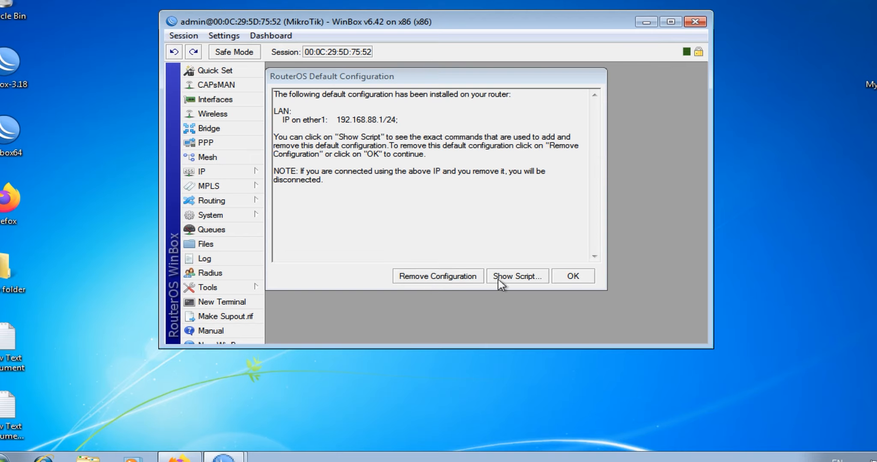
left_click(510, 277)
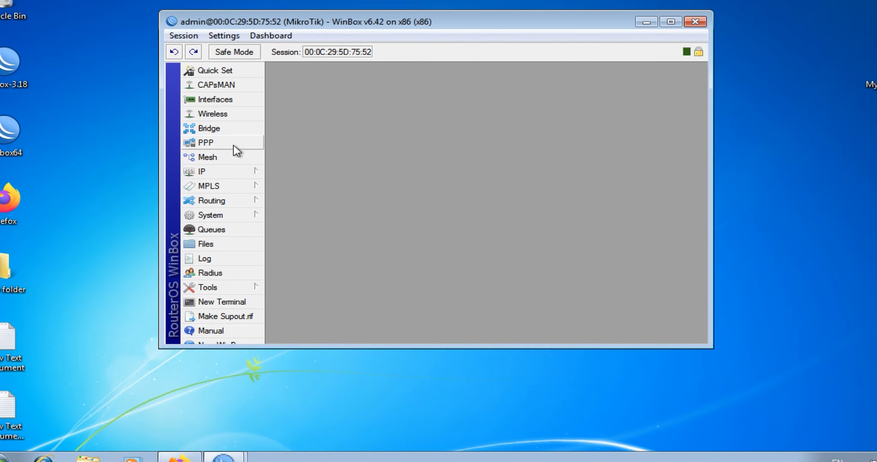
Step: Open the router's IP address list and widen the Address column to examine the full addresses
left_click(234, 172)
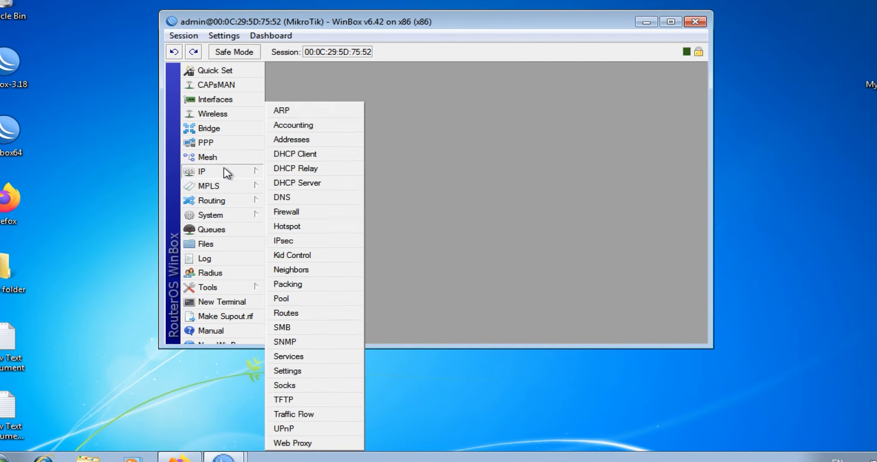
left_click(298, 141)
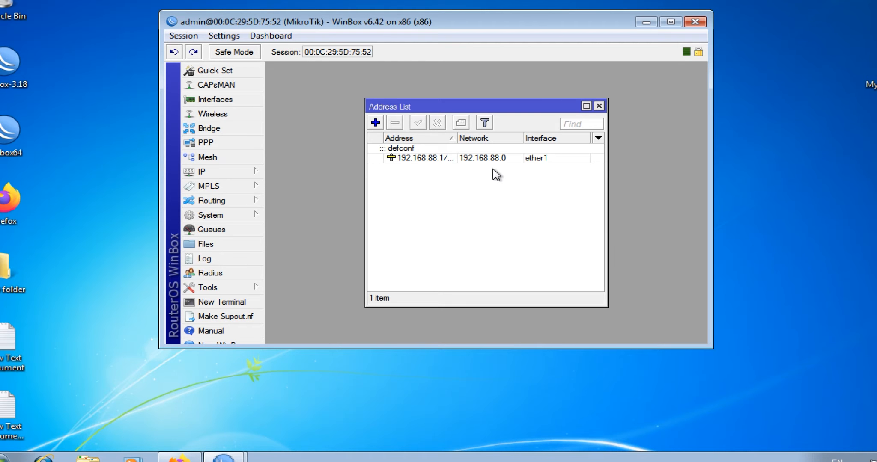
mouse_move(458, 138)
left_mouse_down()
mouse_move(488, 139)
mouse_move(473, 140)
left_mouse_up()
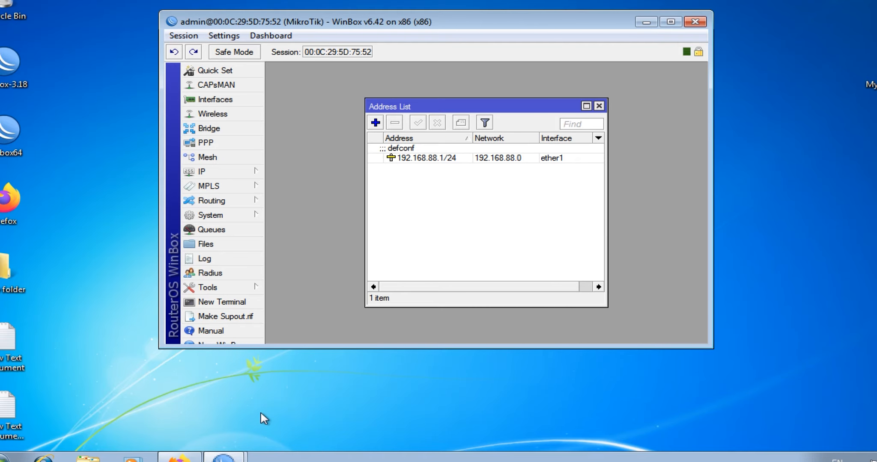
Step: Switch to Firefox and try reloading the open web pages to test internet access through the reset router
left_click(180, 458)
left_click(223, 459)
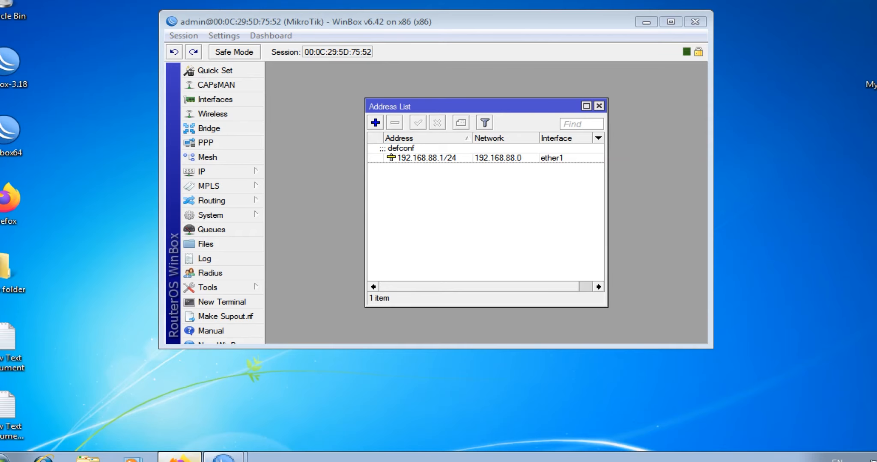
mouse_move(180, 459)
left_click(178, 440)
left_click(184, 459)
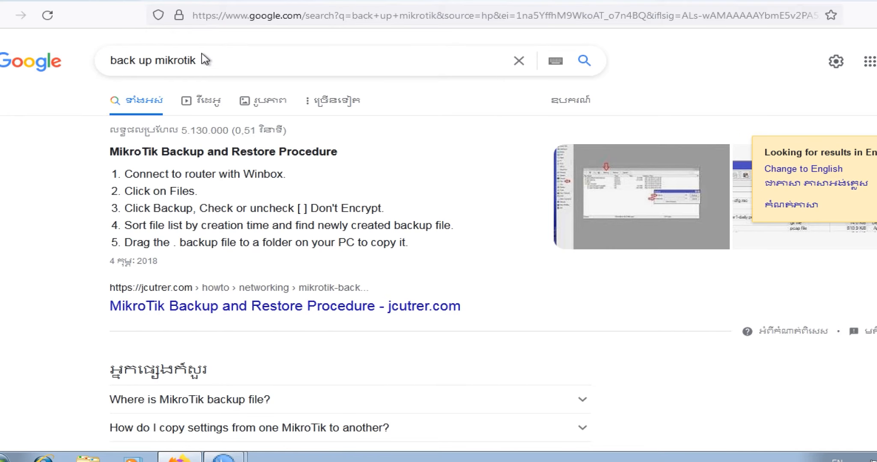
double_click(230, 16)
left_click(205, 63)
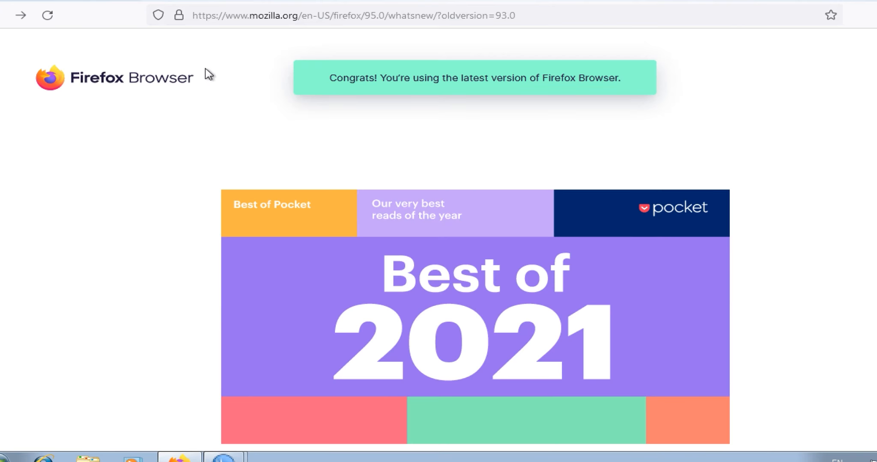
left_click(50, 20)
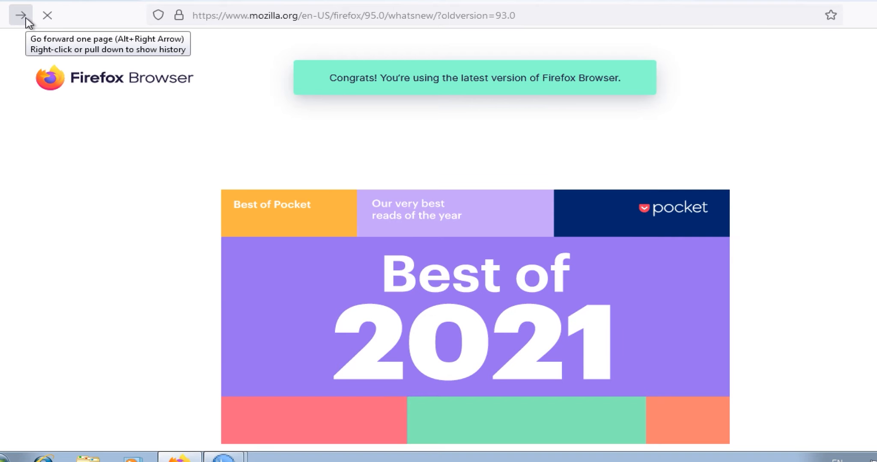
left_click(27, 21)
left_click(310, 16)
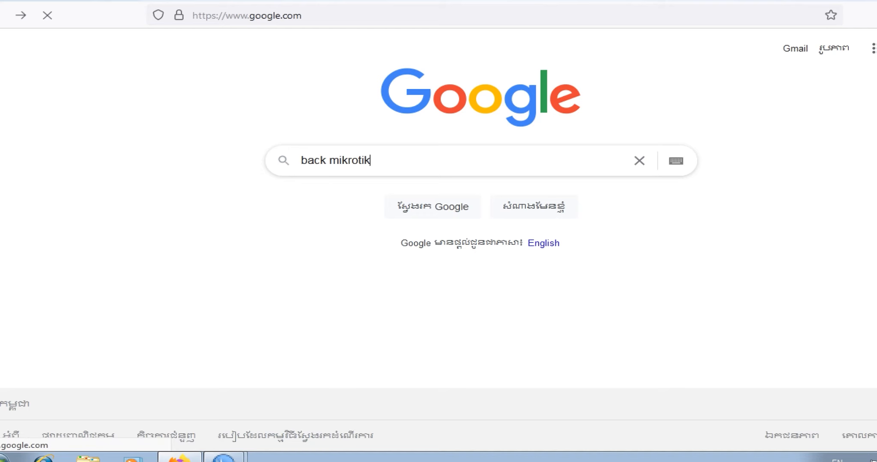
Step: Open the PC's network connections through Network and Sharing Center and examine the Local Area Connection's details
right_click(875, 461)
left_click(845, 453)
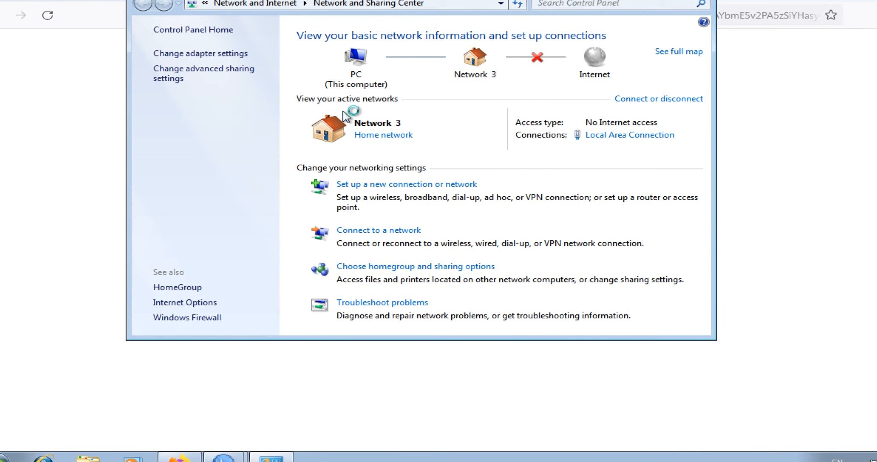
left_click(384, 65)
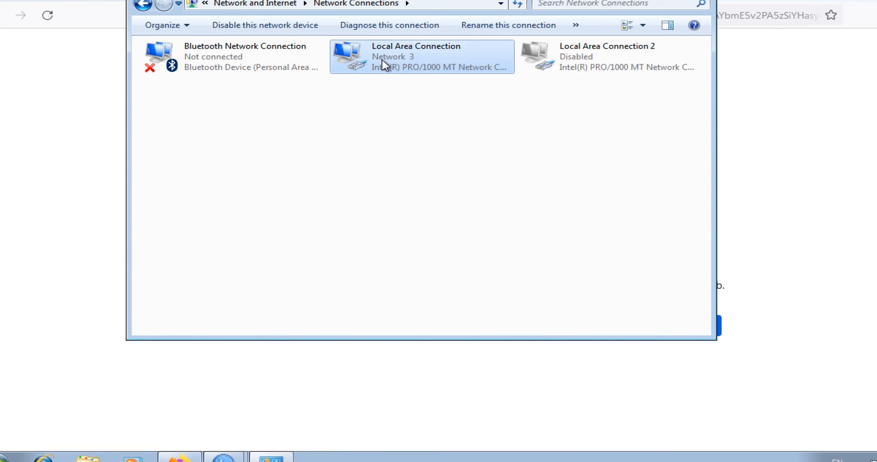
right_click(384, 66)
left_click(408, 83)
left_click(388, 212)
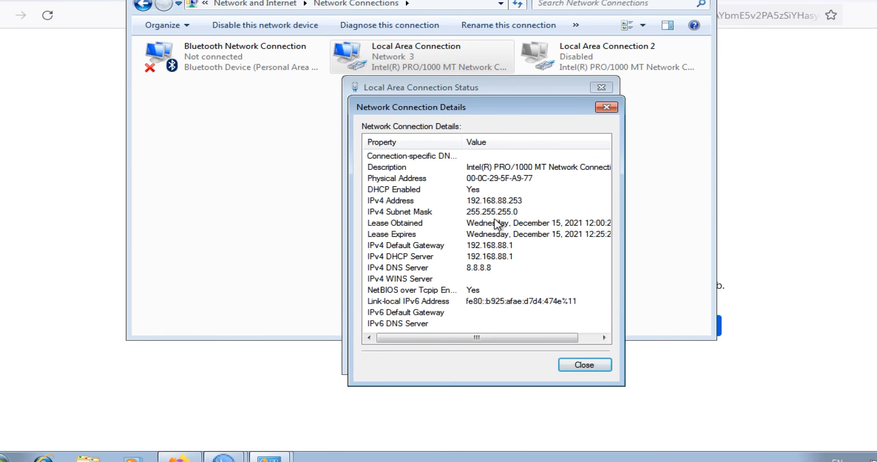
left_click(583, 364)
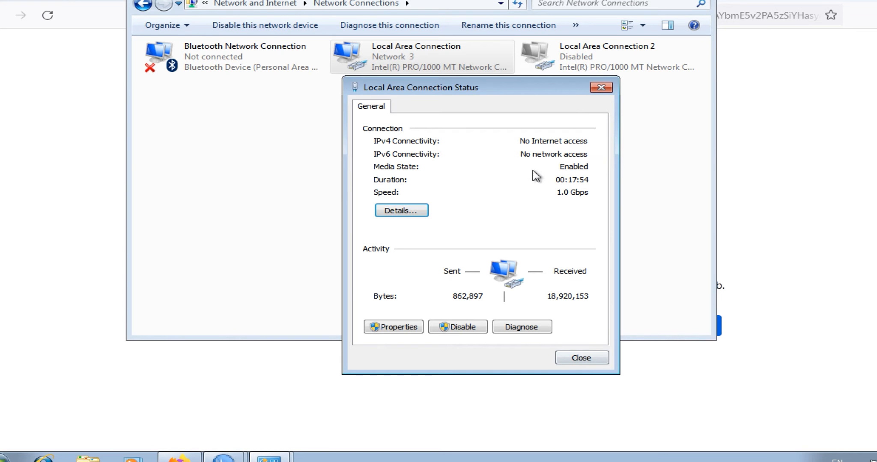
left_click(594, 90)
Step: Disable and re-enable the Local Area Connection adapter, refreshing the network connections view in between
right_click(381, 59)
left_click(398, 68)
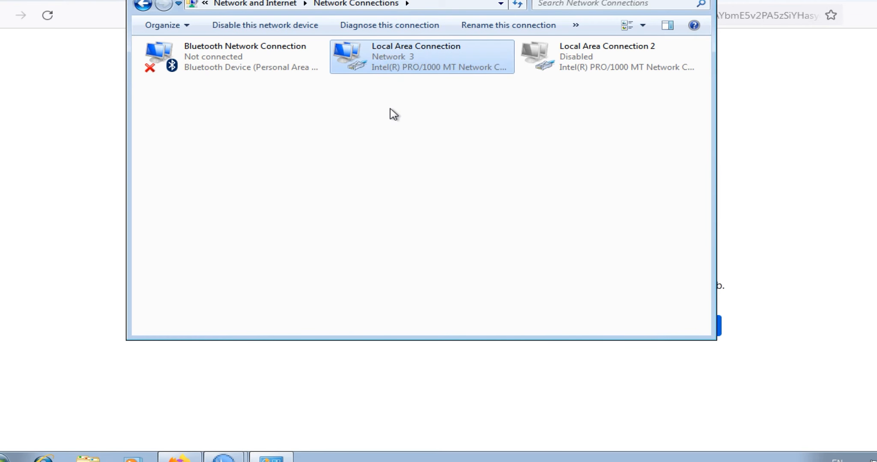
left_click(307, 162)
right_click(305, 153)
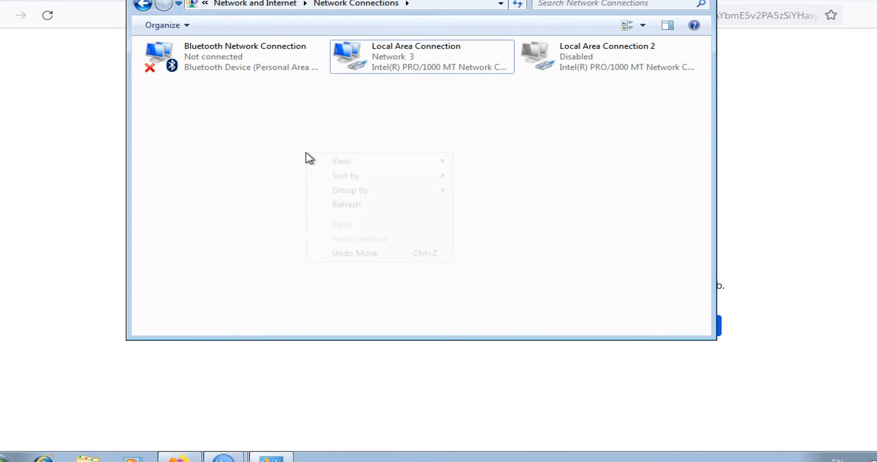
left_click(333, 203)
right_click(317, 140)
left_click(352, 195)
right_click(356, 121)
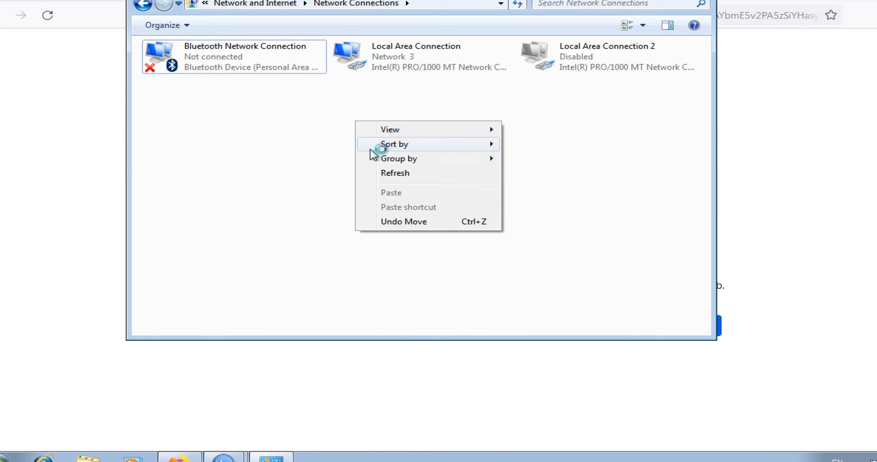
left_click(374, 172)
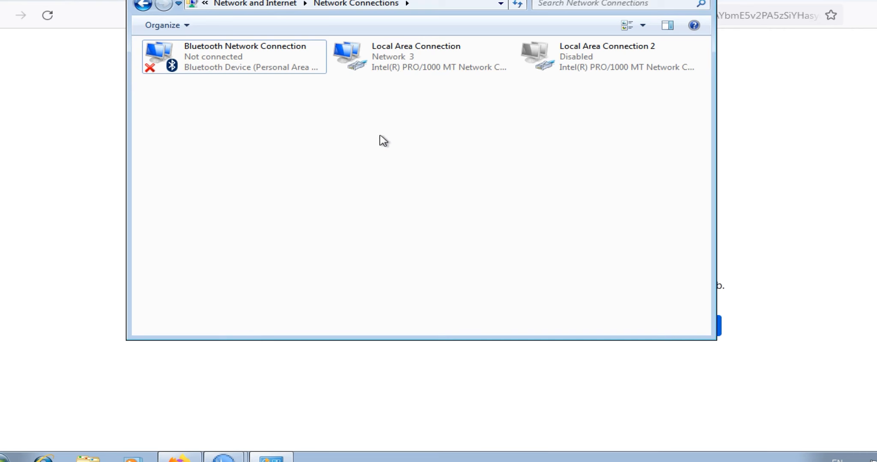
right_click(371, 66)
left_click(392, 68)
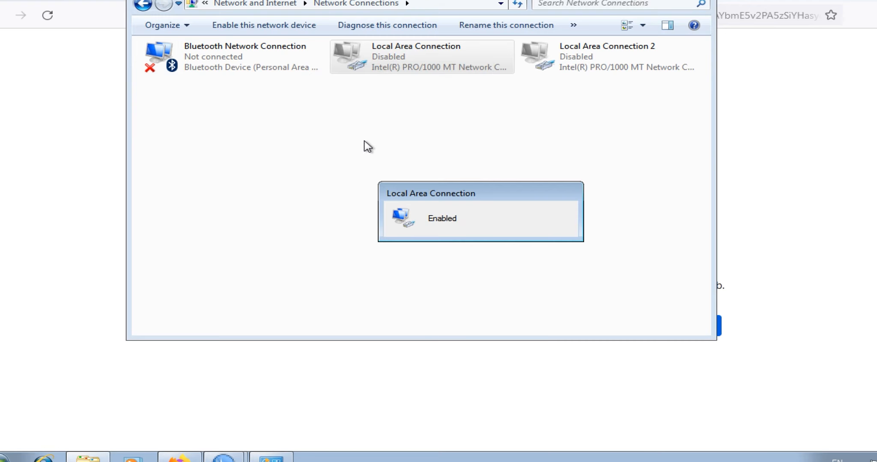
Step: Refresh the network connections view repeatedly to check the re-enabled adapter's status
right_click(305, 170)
mouse_move(335, 211)
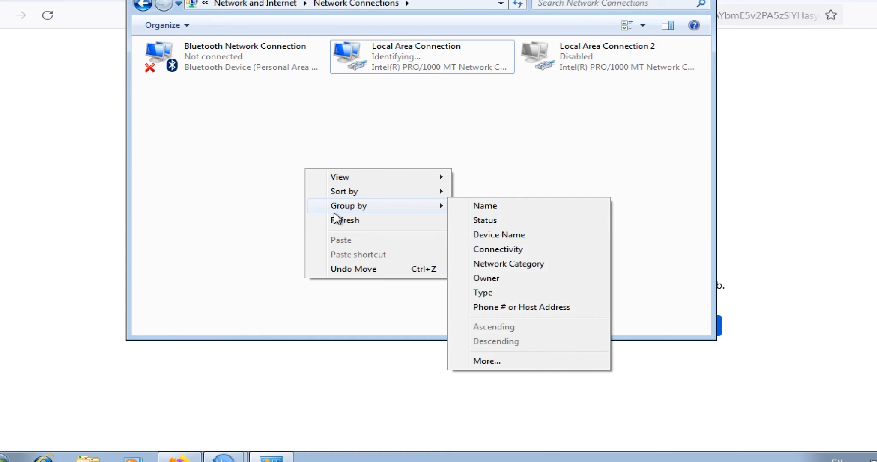
left_click(336, 220)
right_click(304, 187)
left_click(319, 237)
right_click(284, 167)
left_click(325, 218)
right_click(317, 176)
left_click(353, 227)
Step: Examine the Local Area Connection's status and IP details twice, closing the dialogs each time
right_click(377, 65)
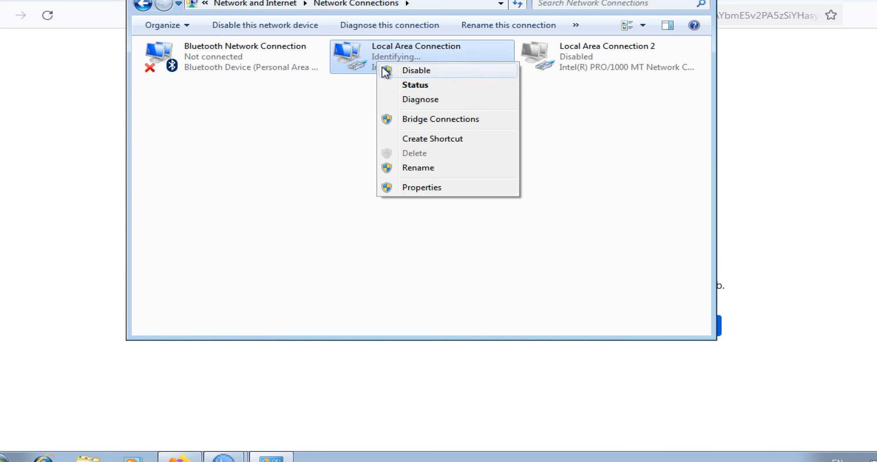
left_click(404, 87)
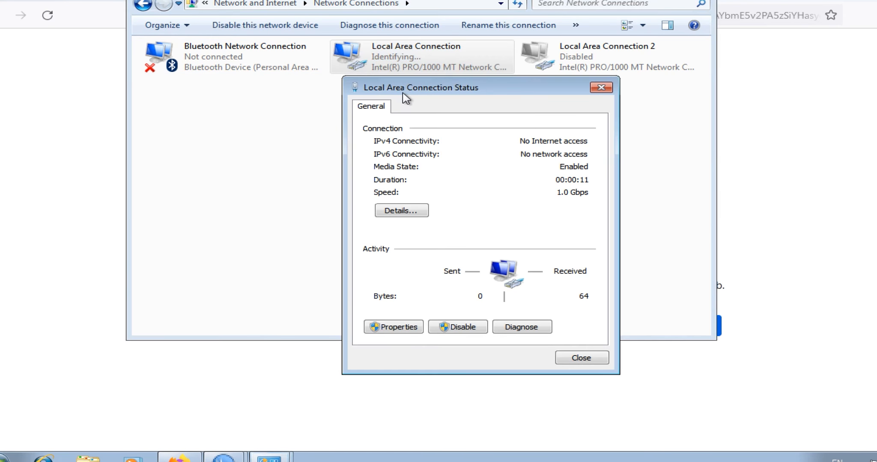
left_click(401, 208)
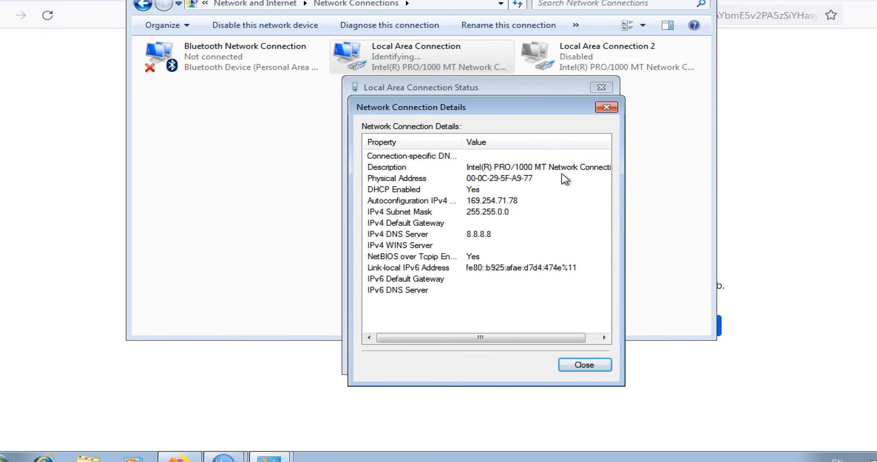
left_click(605, 107)
left_click(601, 87)
right_click(409, 52)
left_click(447, 75)
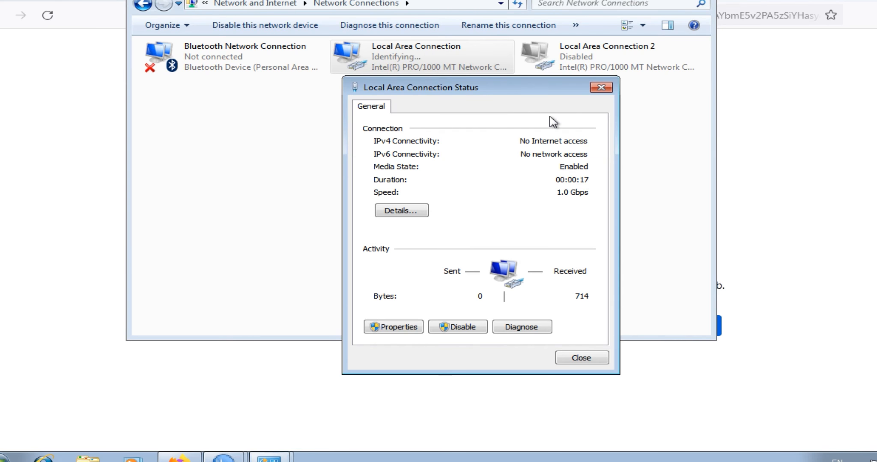
left_click(425, 210)
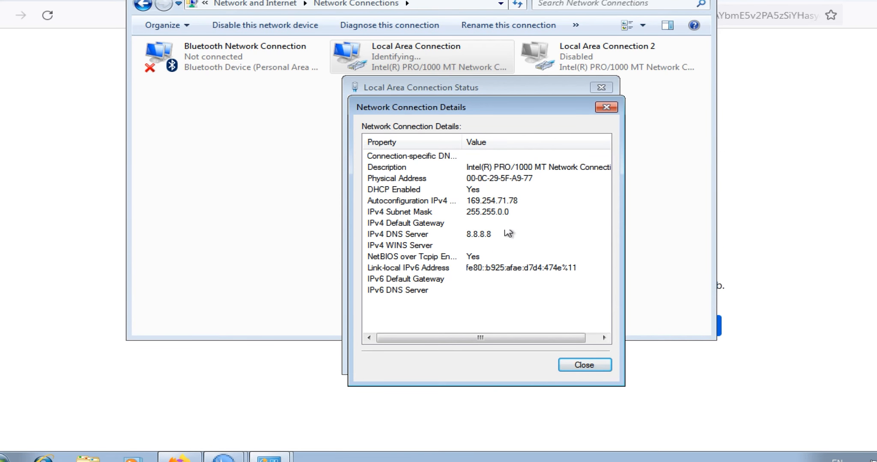
left_click(608, 108)
left_click(608, 88)
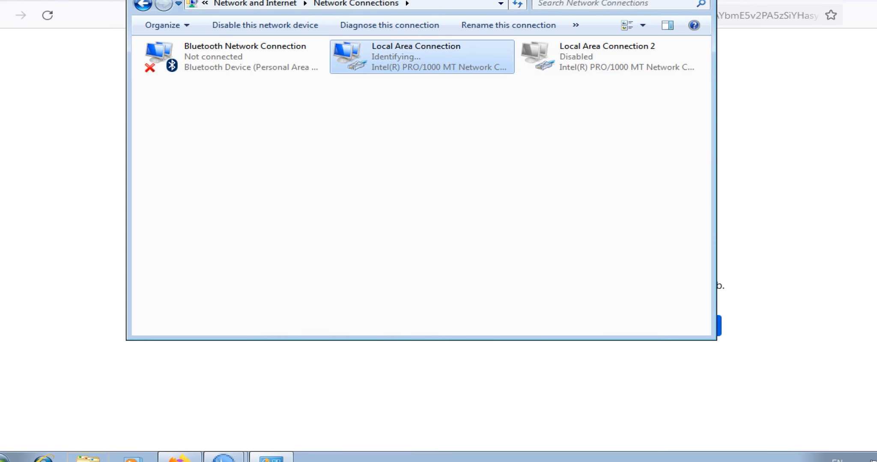
Step: Close the network connections window, Firefox and the router's address list
left_click(702, 0)
left_click(876, 1)
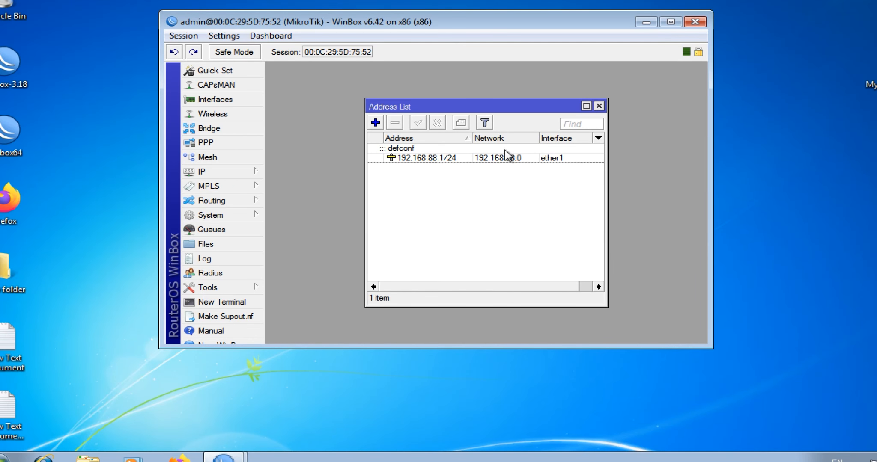
left_click(598, 106)
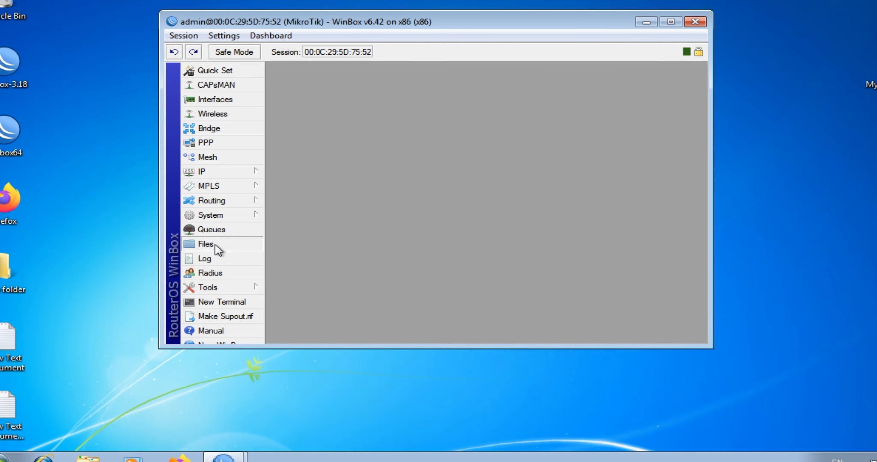
Step: Restore the router's configuration from Mybackuptest.backup in the file list and confirm the reboot
left_click(217, 245)
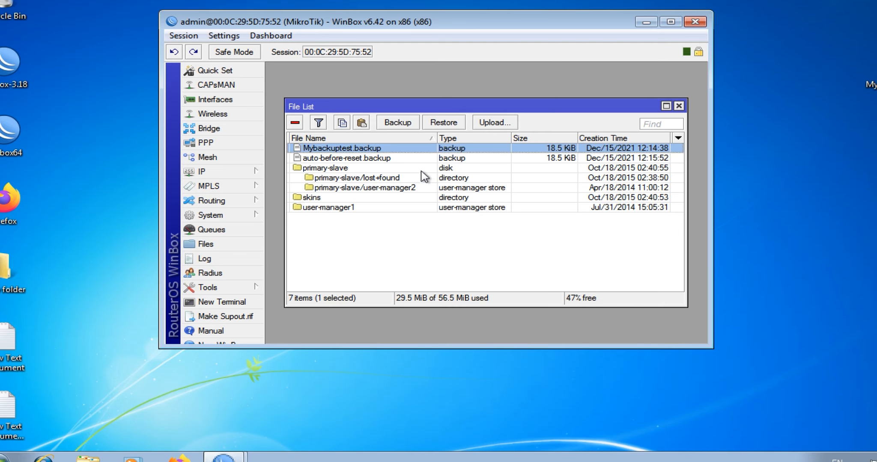
left_click(442, 124)
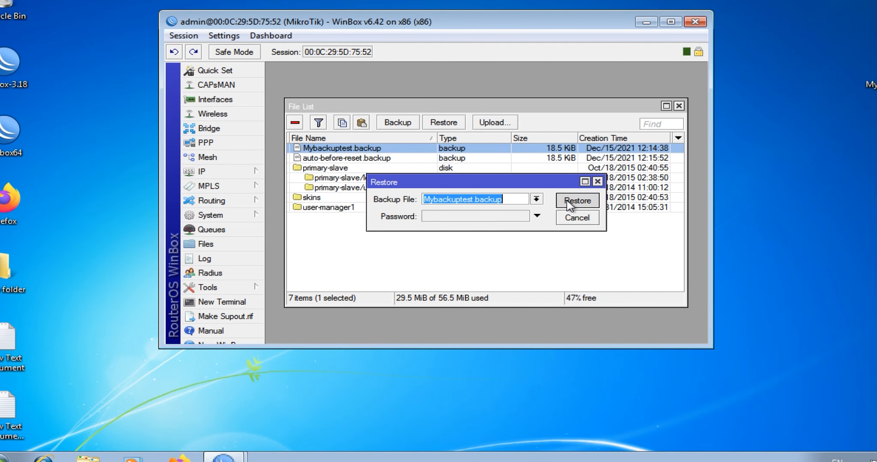
left_click(569, 205)
left_click(505, 202)
key("Escape")
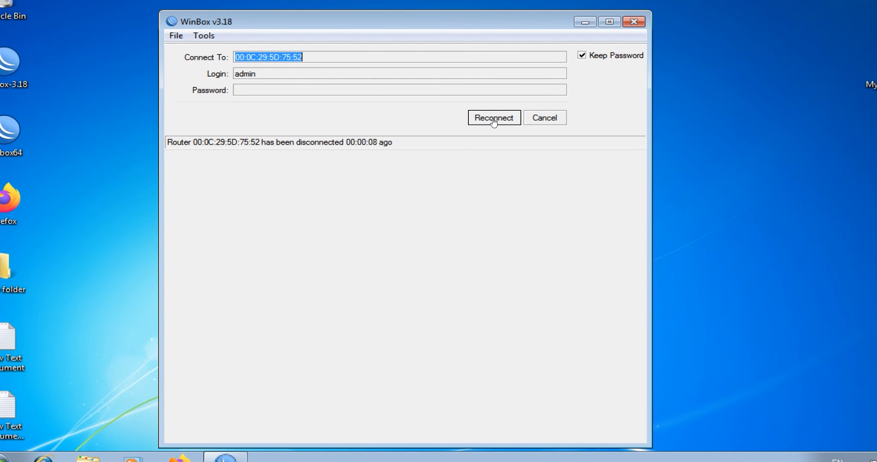
Step: Retry the previous connection, and connect as admin to the discovered neighbor at 192.168.88.1
left_click(492, 122)
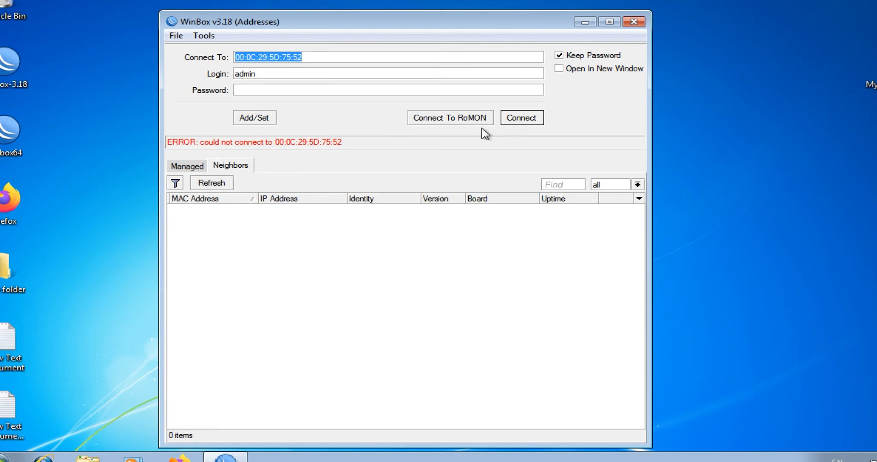
left_click(437, 121)
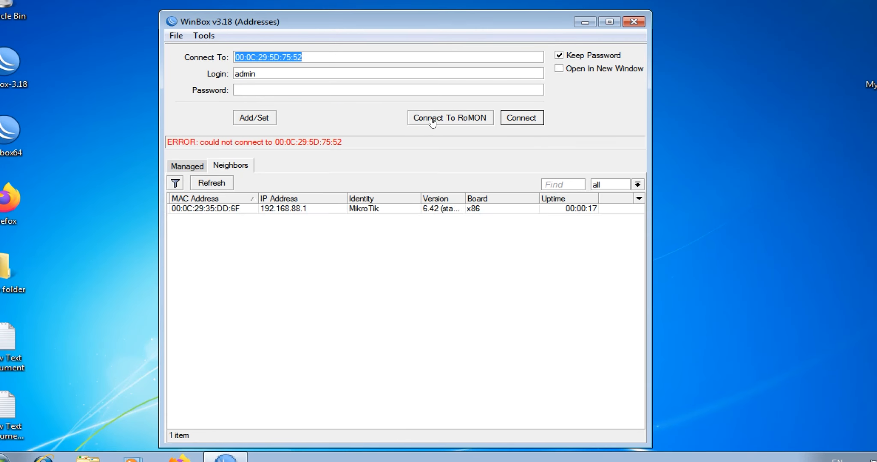
left_click(287, 210)
left_click(454, 118)
left_click(519, 119)
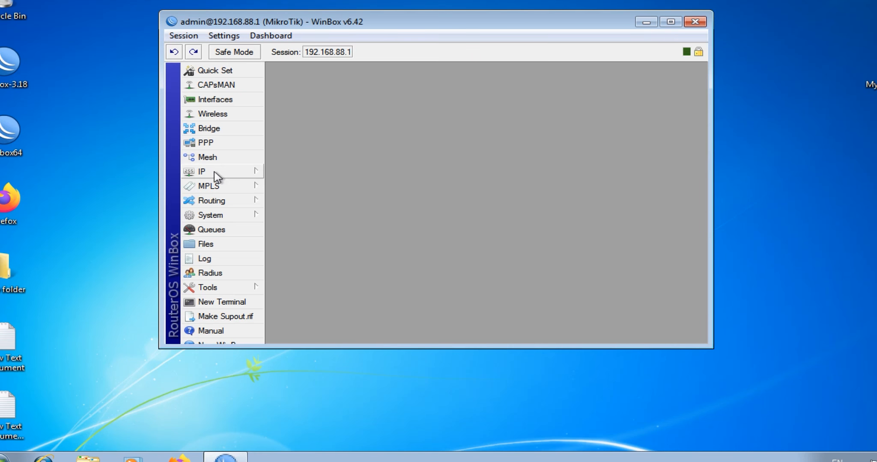
Step: Open the router's IP address list to check the restored LAN and WAN entries, and launch Firefox
left_click(214, 173)
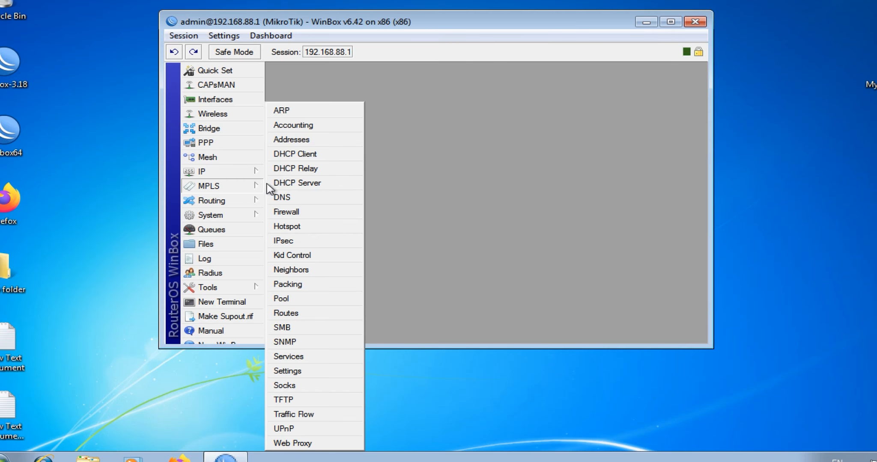
left_click(295, 140)
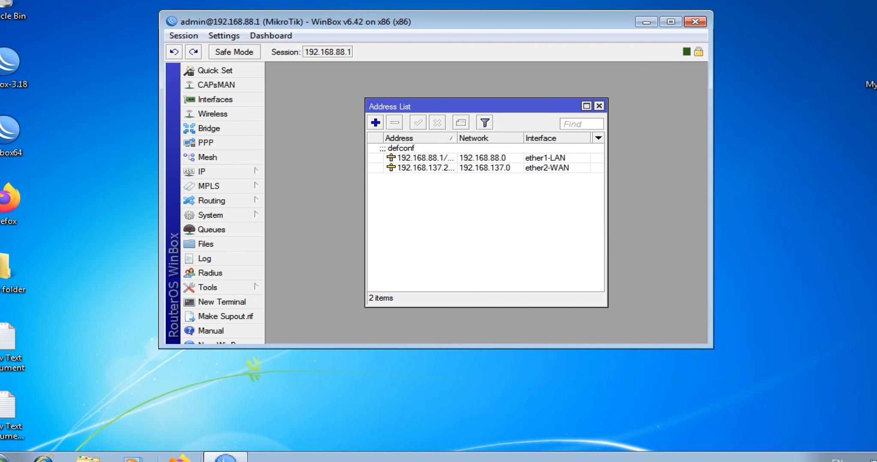
left_click(180, 459)
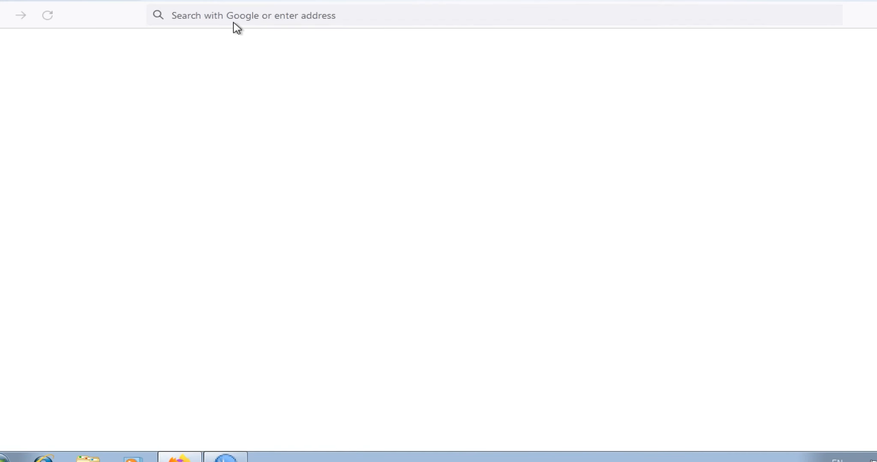
Step: Test internet access in Firefox by loading youtube.com, retrying with a reload and the YouTube shortcut
left_click(233, 17)
type("you")
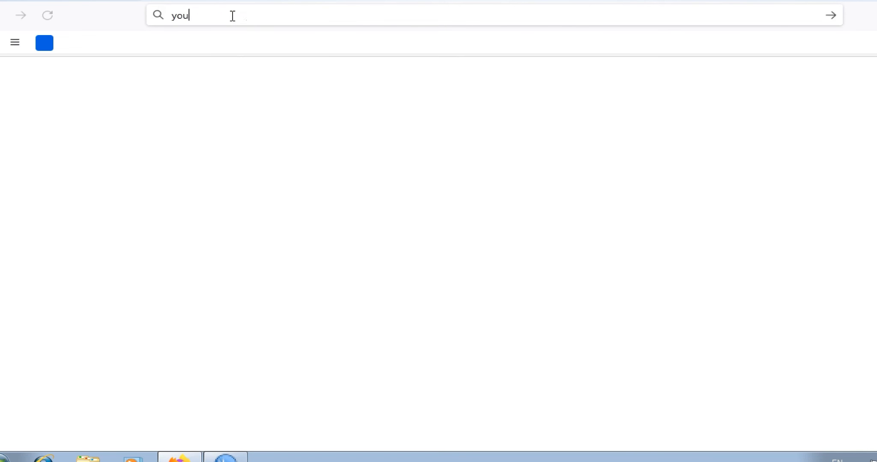
type("tube.com")
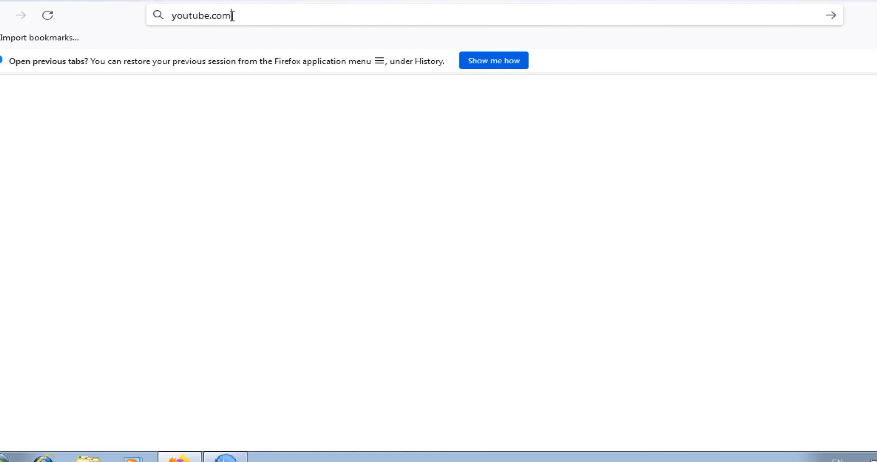
left_click(235, 46)
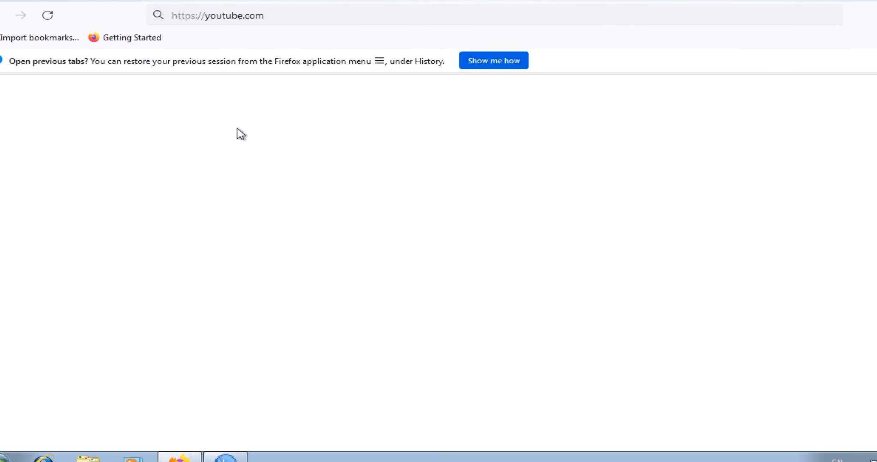
left_click(46, 17)
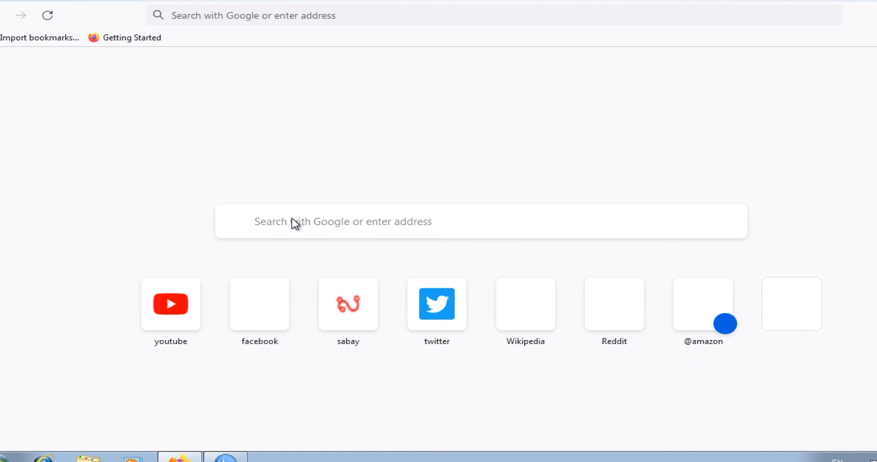
left_click(170, 322)
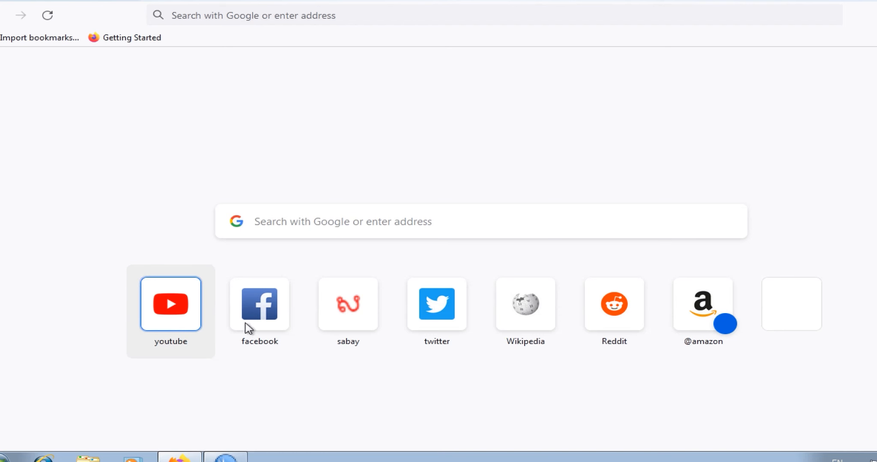
key("Return")
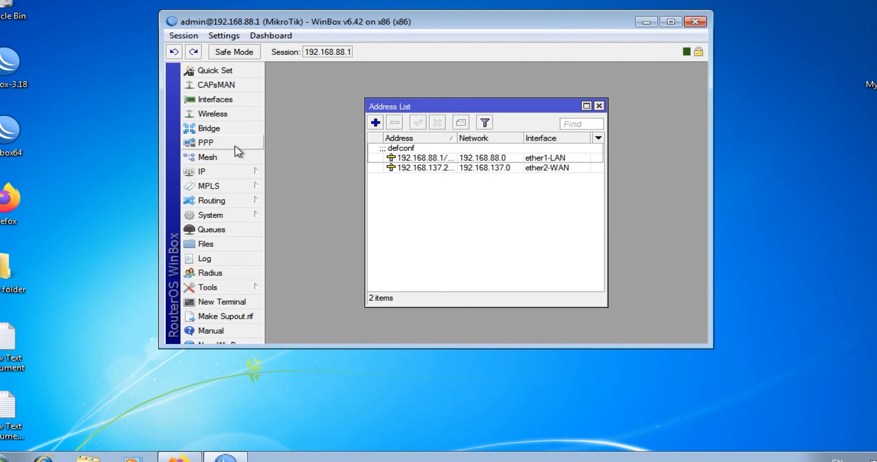
Step: Check the router's DNS settings, close them without changes and minimize the WinBox window
left_click(229, 172)
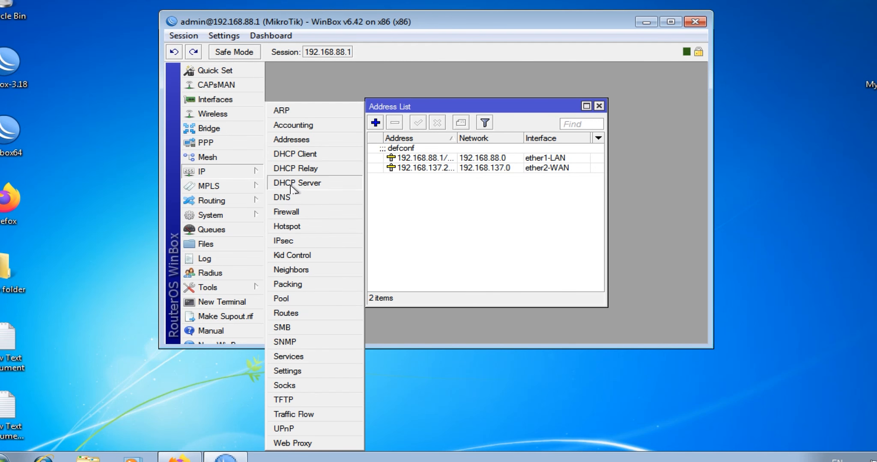
left_click(286, 203)
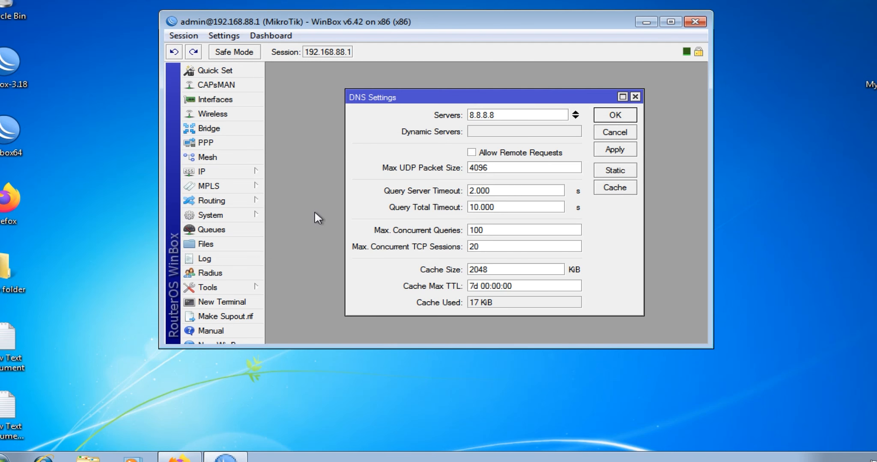
left_click(607, 135)
left_click(647, 21)
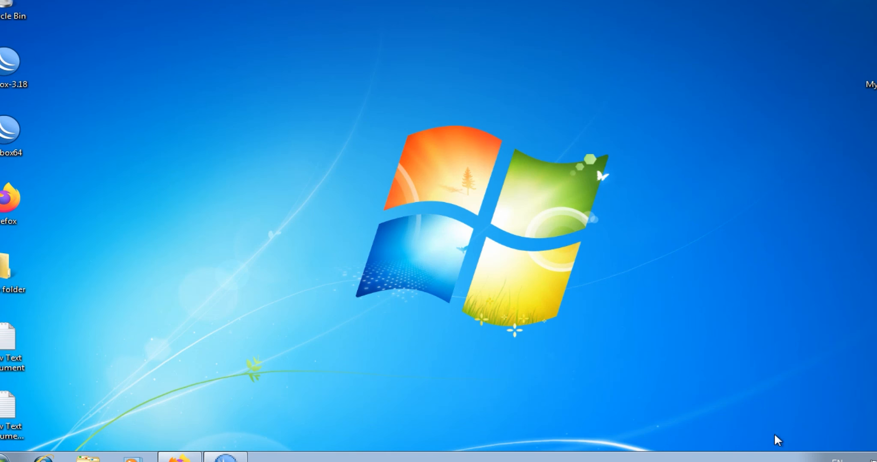
Step: Check the Local Area Connection's IPv4 address, gateway and DNS server in its status details, and close the network windows
right_click(869, 458)
left_click(831, 448)
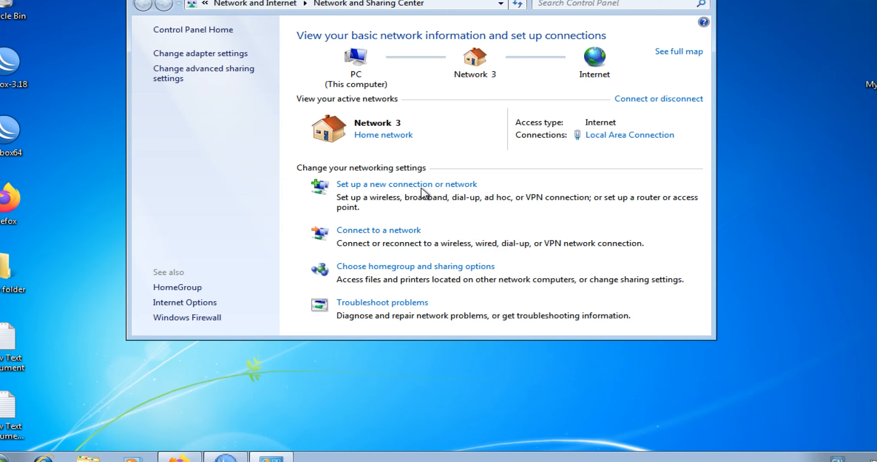
left_click(217, 55)
right_click(366, 65)
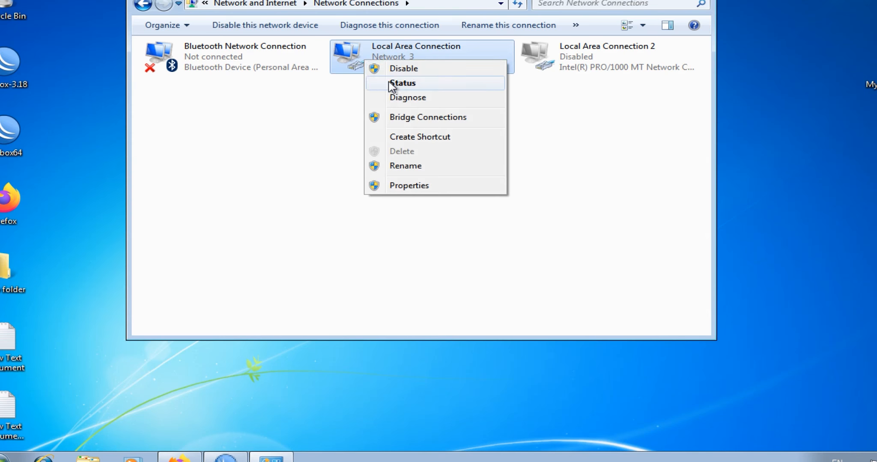
left_click(390, 83)
left_click(417, 214)
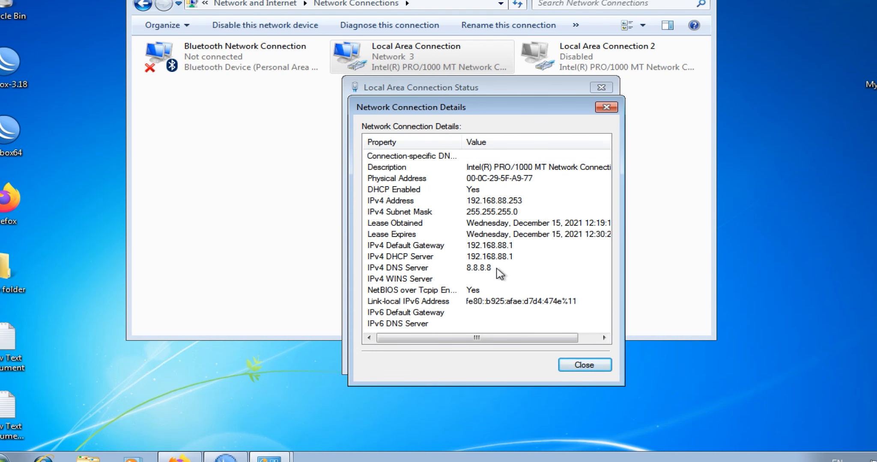
left_click(606, 107)
left_click(601, 87)
left_click(705, 1)
right_click(286, 131)
left_click(314, 168)
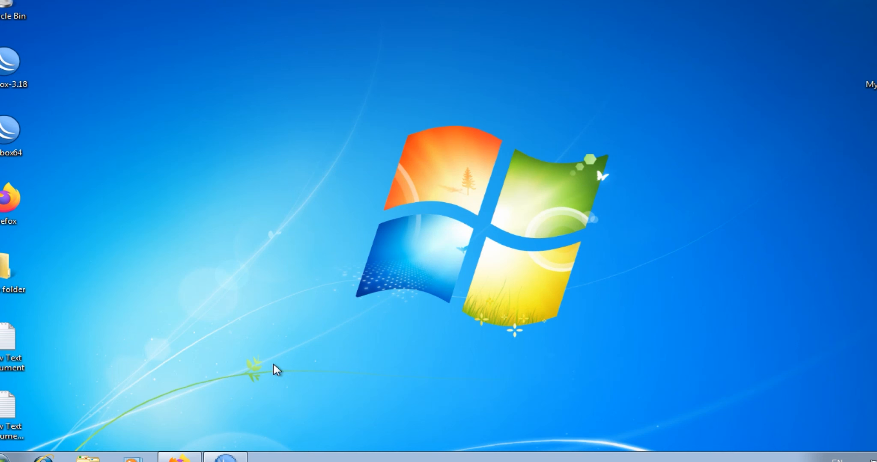
left_click(132, 461)
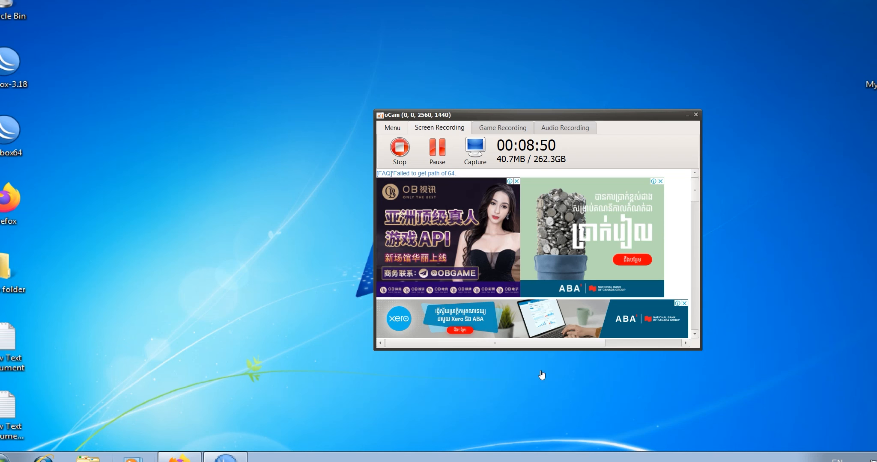